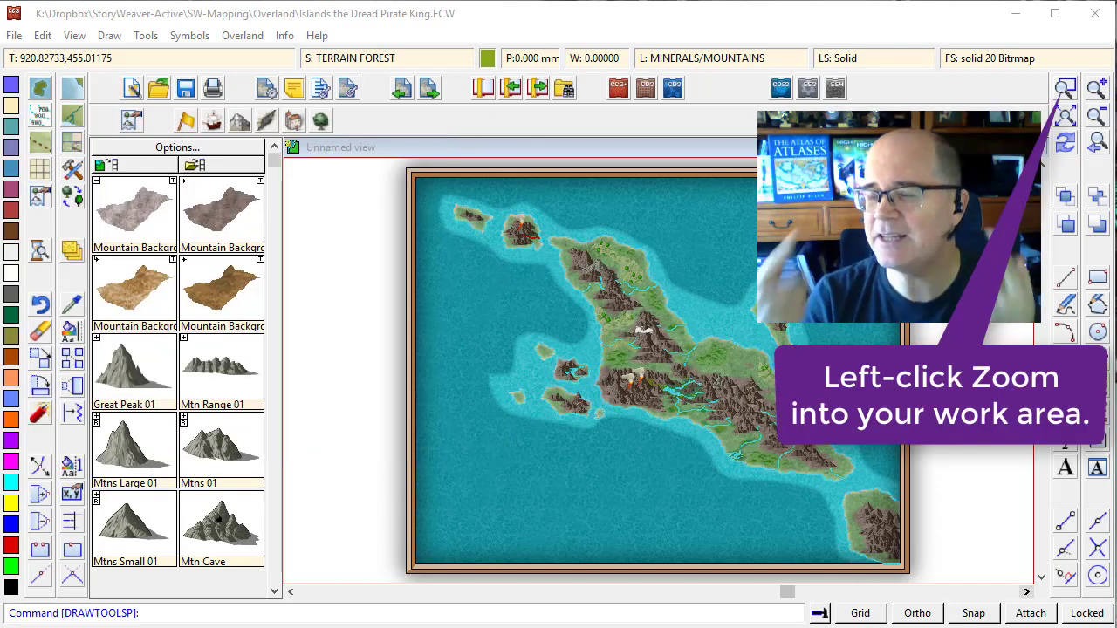
- Load the vegetation symbol set for working on the northern end of the main island
click(1066, 88)
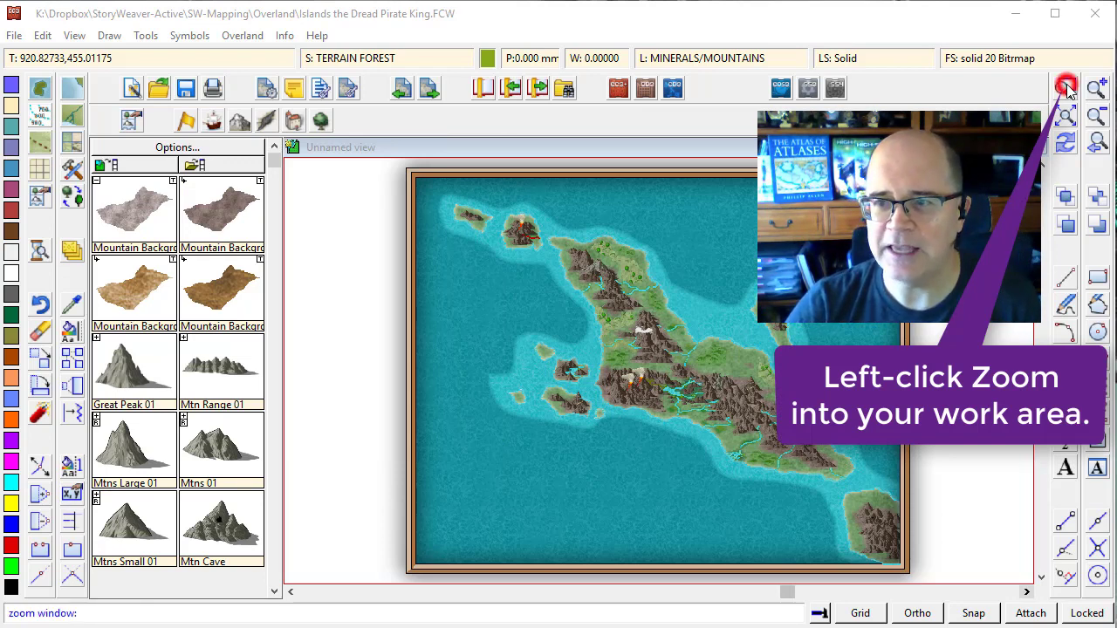
click(537, 219)
click(695, 338)
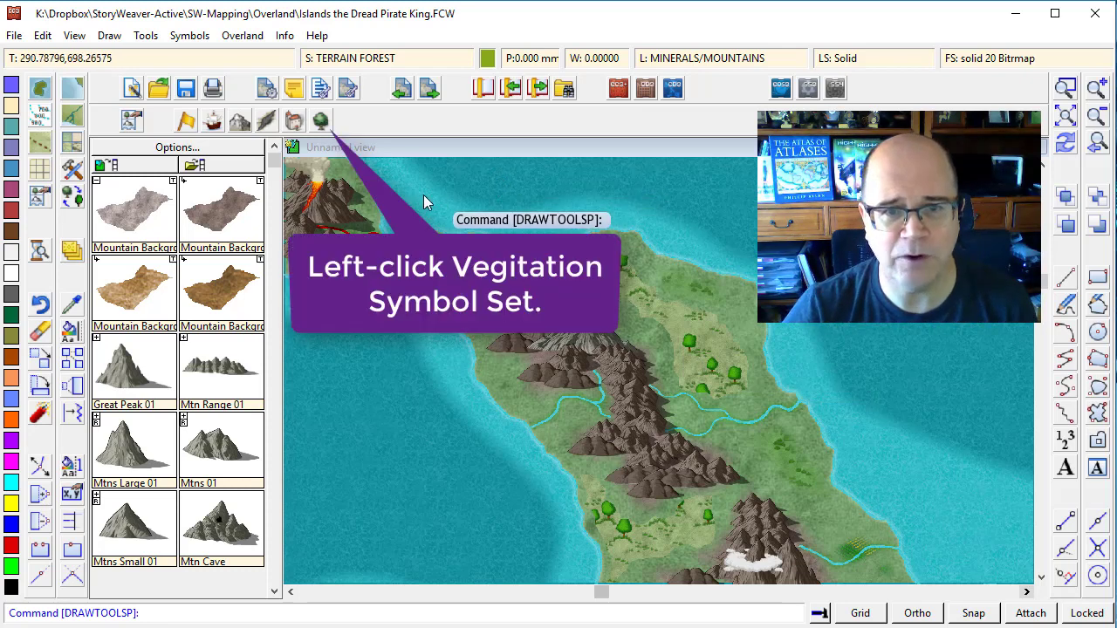
click(322, 120)
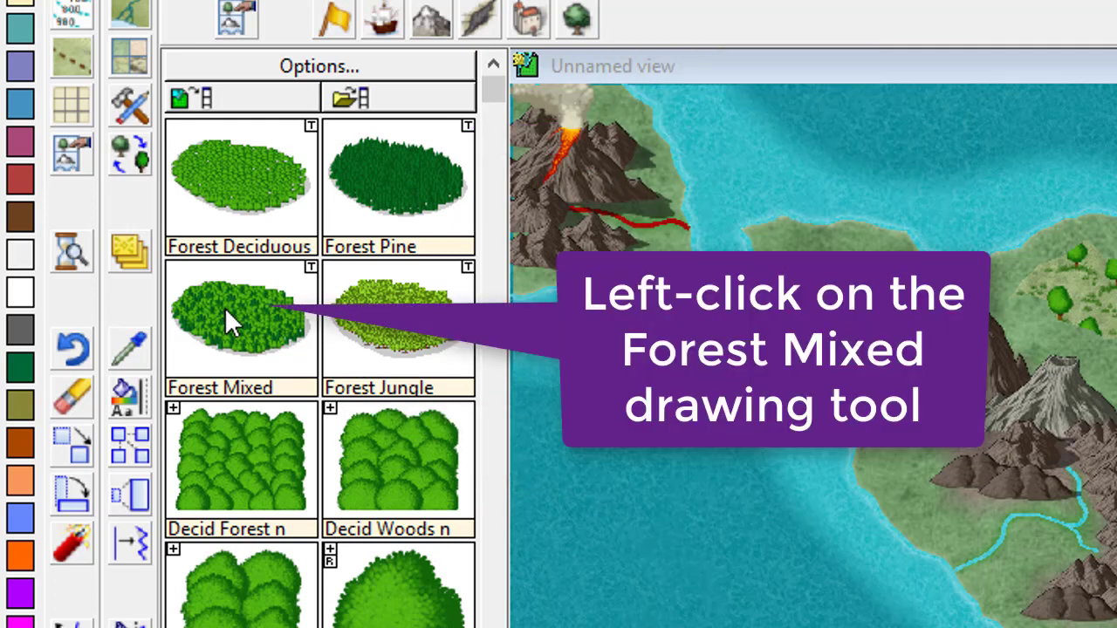
- Draw one large Forest Mixed area over the northern grassland, from the north coast down to the river east of the mountains
click(225, 311)
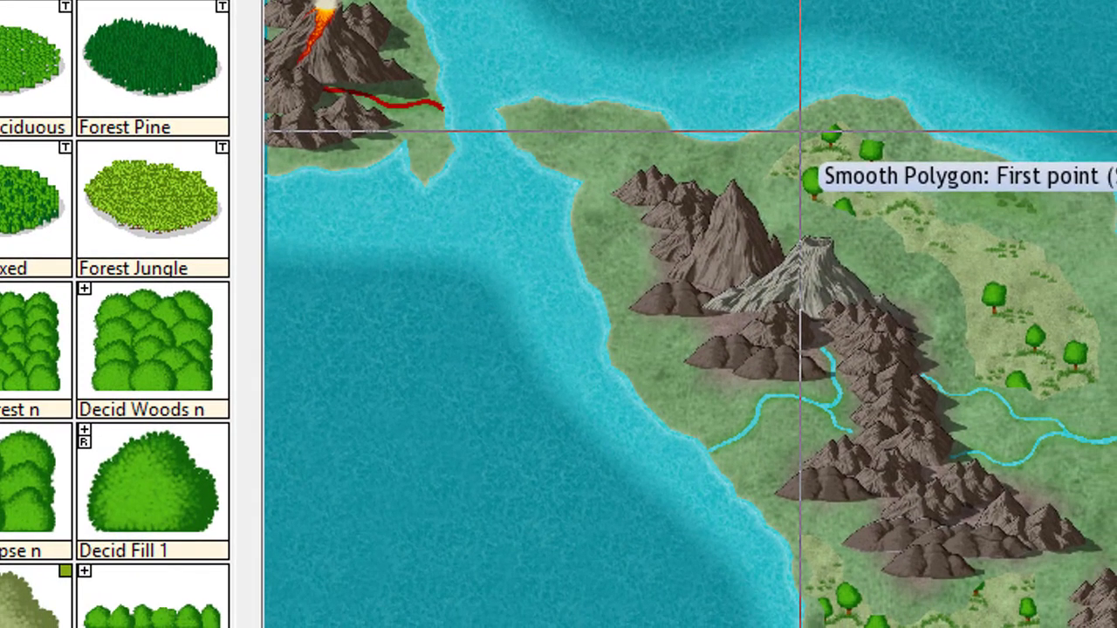
click(798, 139)
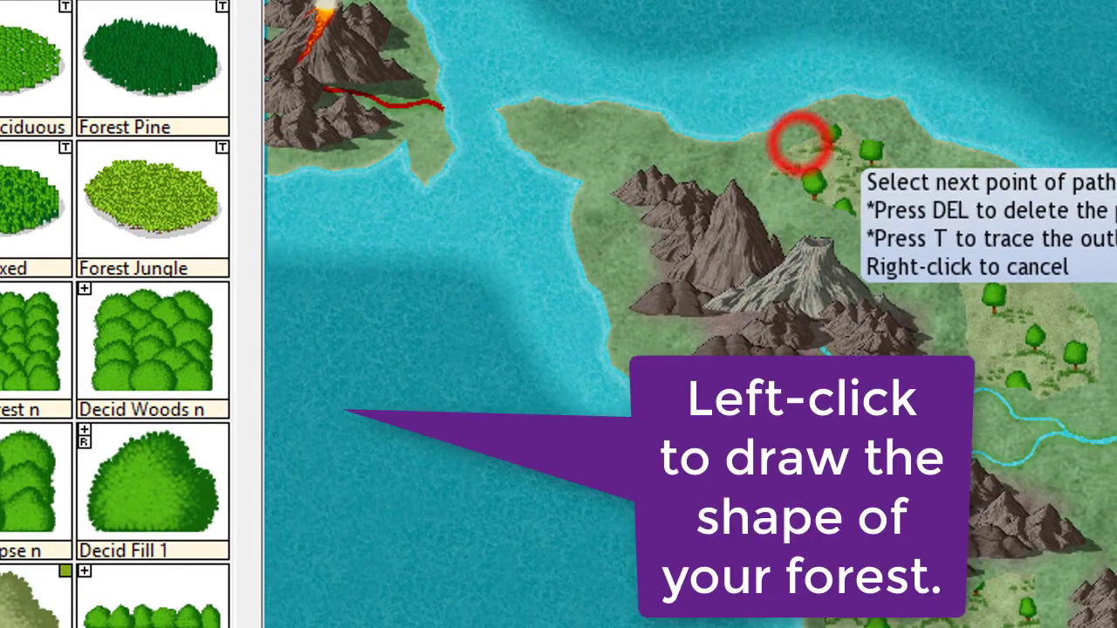
click(850, 107)
click(899, 129)
click(971, 171)
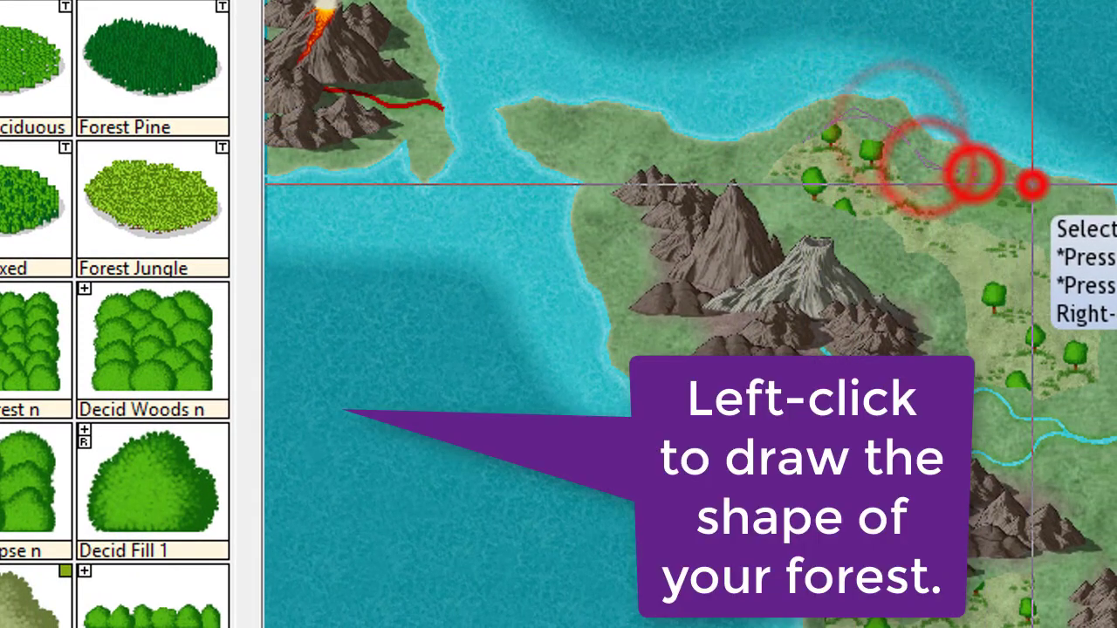
click(1047, 213)
click(1066, 263)
click(1071, 301)
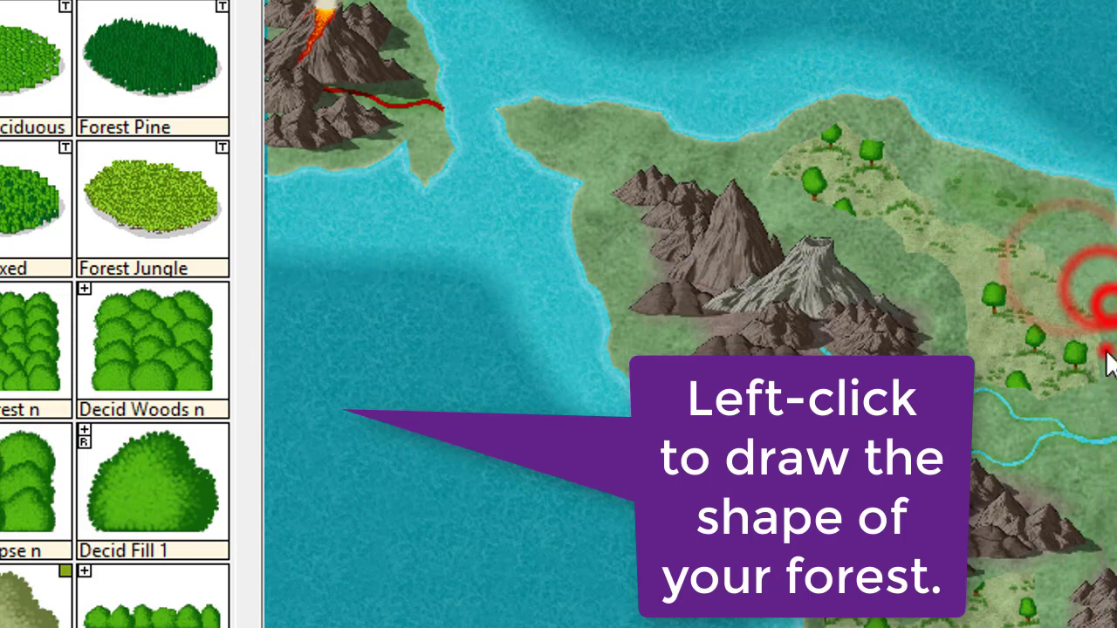
click(1085, 350)
click(1105, 409)
click(1076, 419)
click(1059, 411)
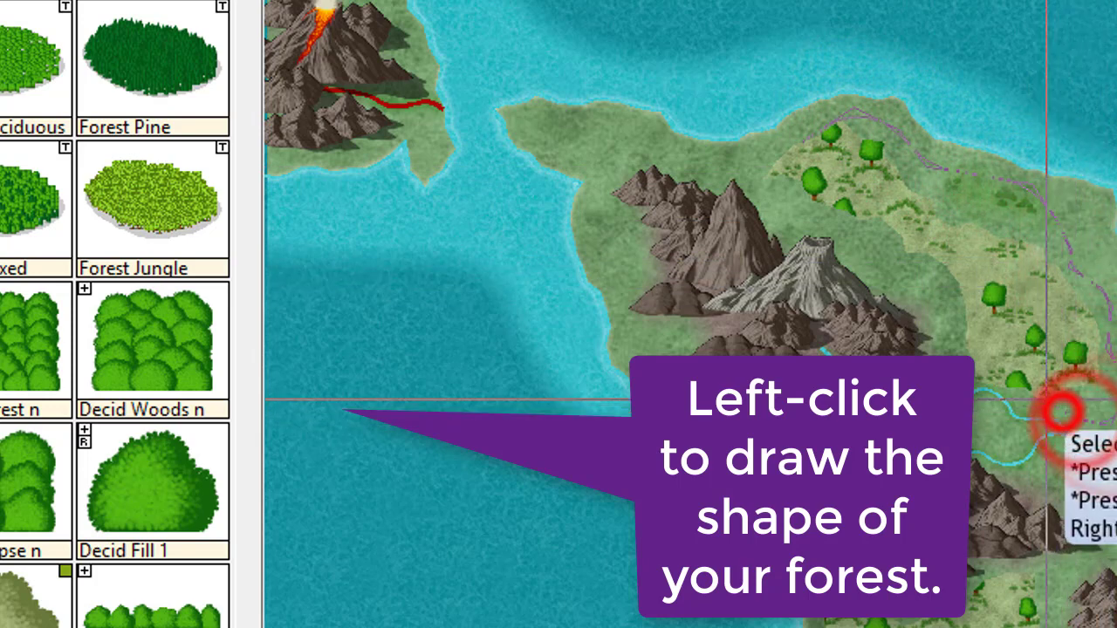
click(1047, 394)
click(1025, 384)
click(995, 371)
click(955, 365)
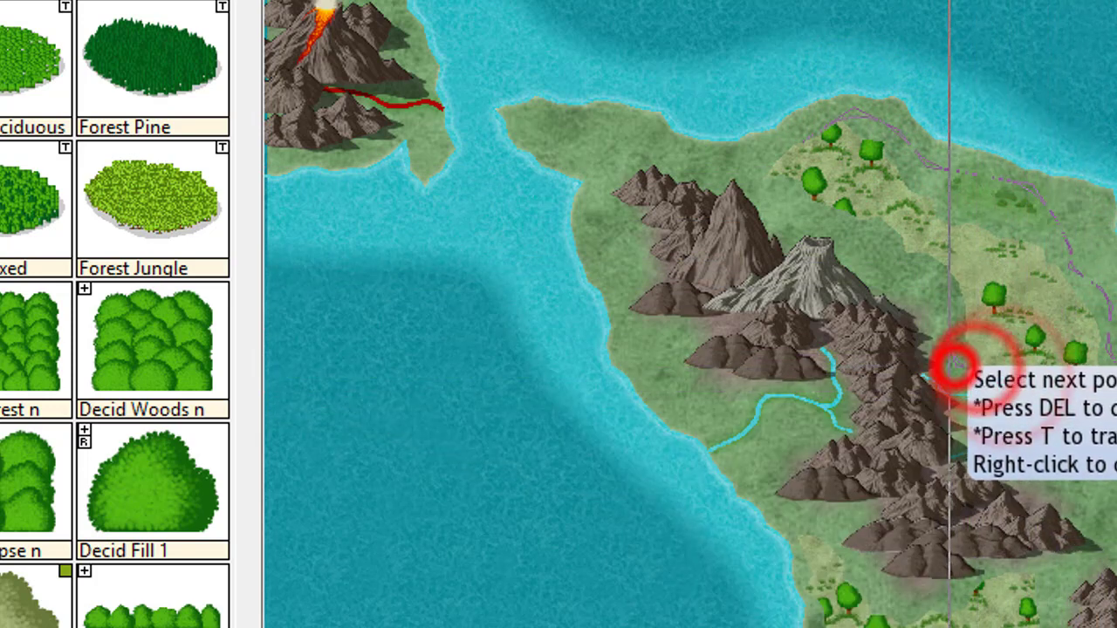
click(944, 347)
click(920, 277)
click(889, 237)
click(820, 203)
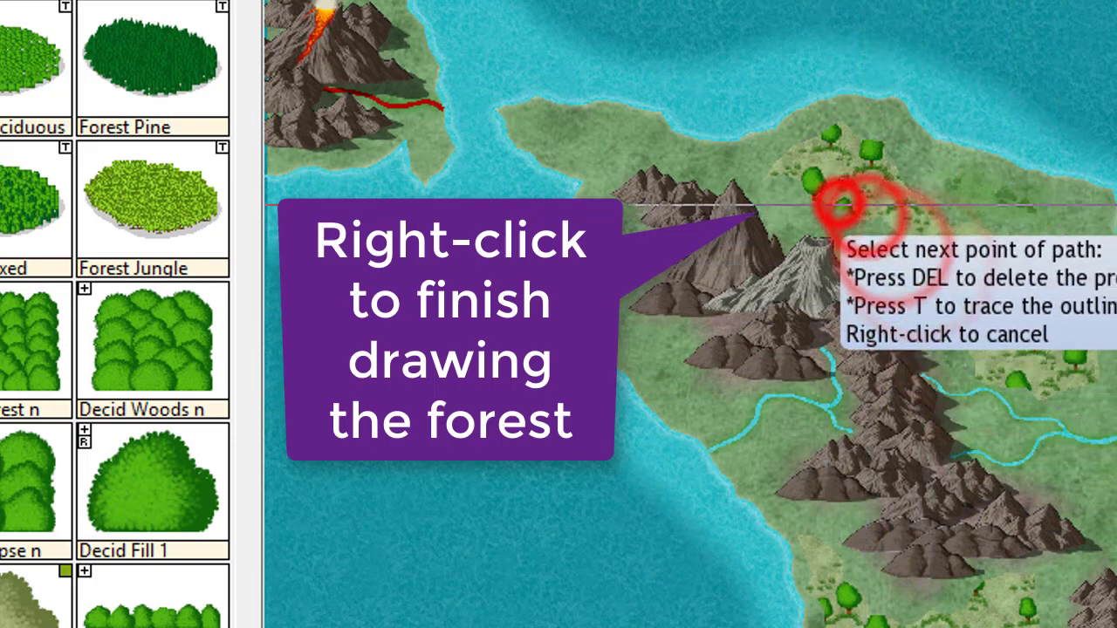
click(790, 203)
click(773, 199)
click(772, 173)
right_click(773, 164)
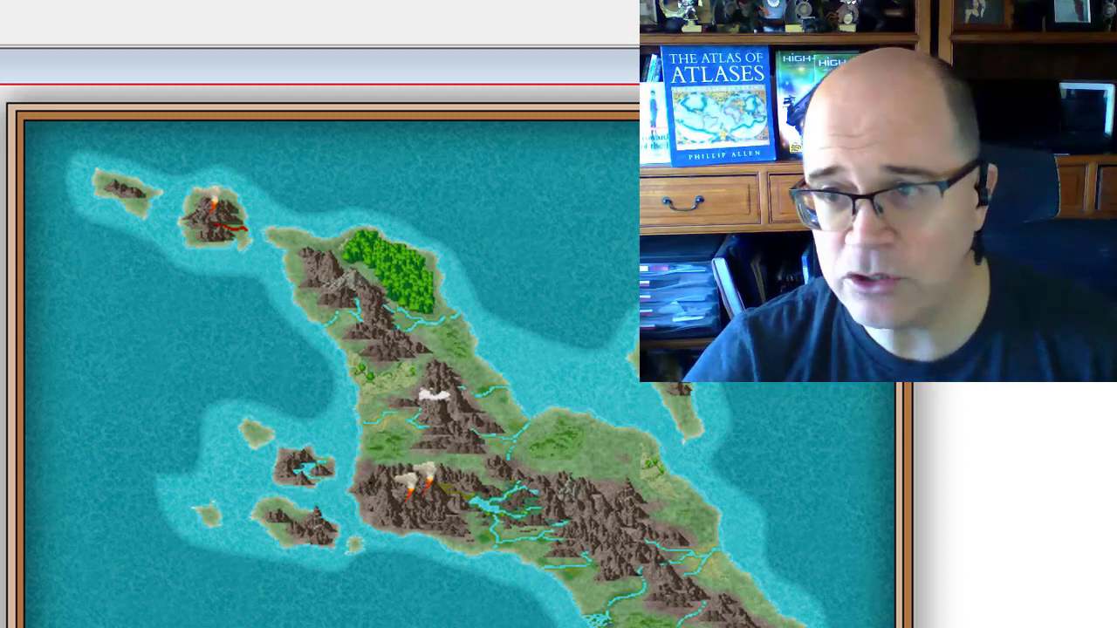
- Undo the large mixed forest completely, removing both its trees and its underlying shape
click(253, 167)
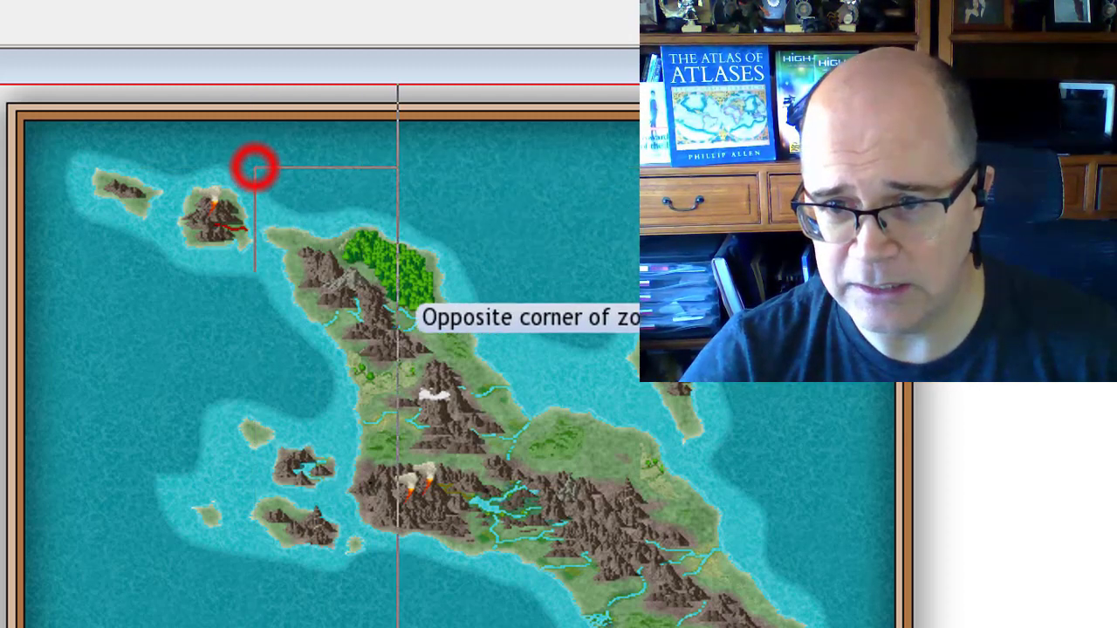
click(519, 374)
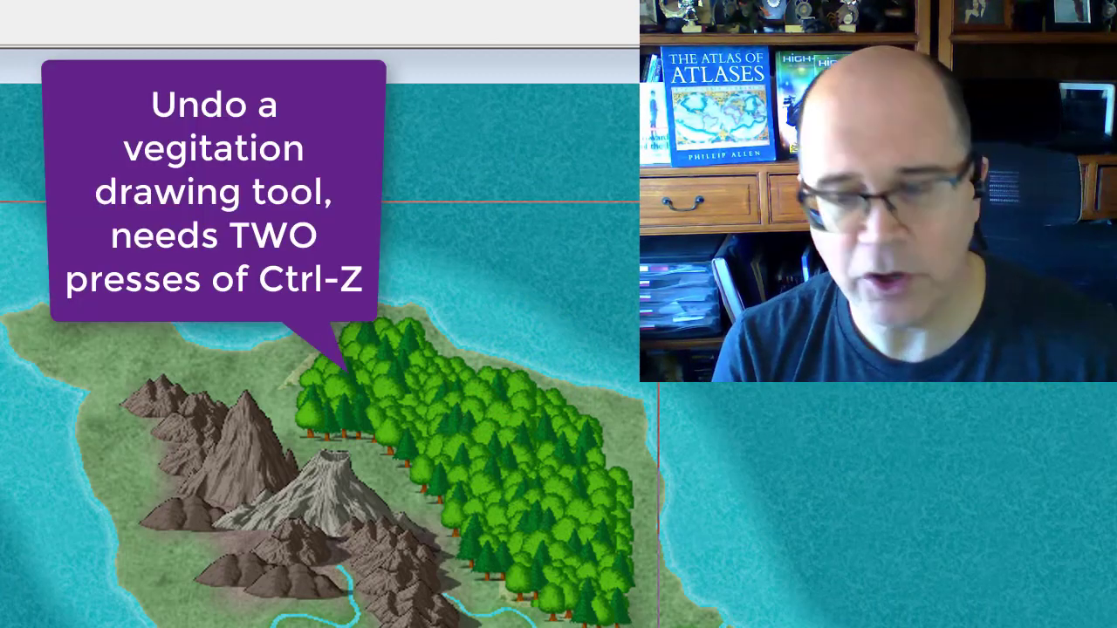
key(ctrl+z)
key(ctrl+z)
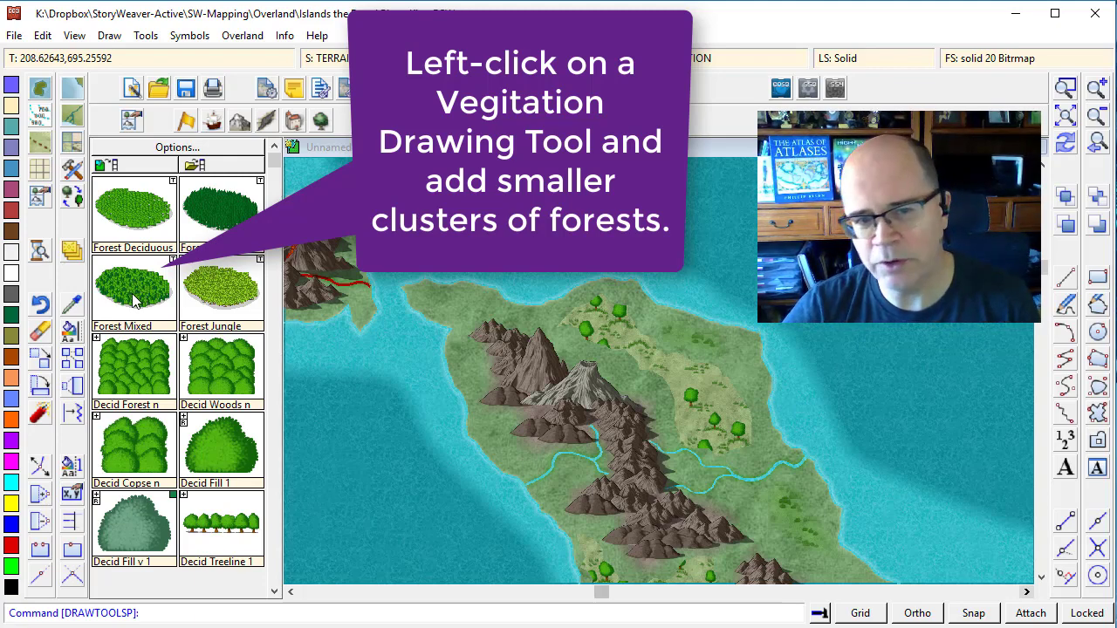
- Draw a small Forest Mixed cluster near the north coast, just northeast of the grey volcano
click(133, 297)
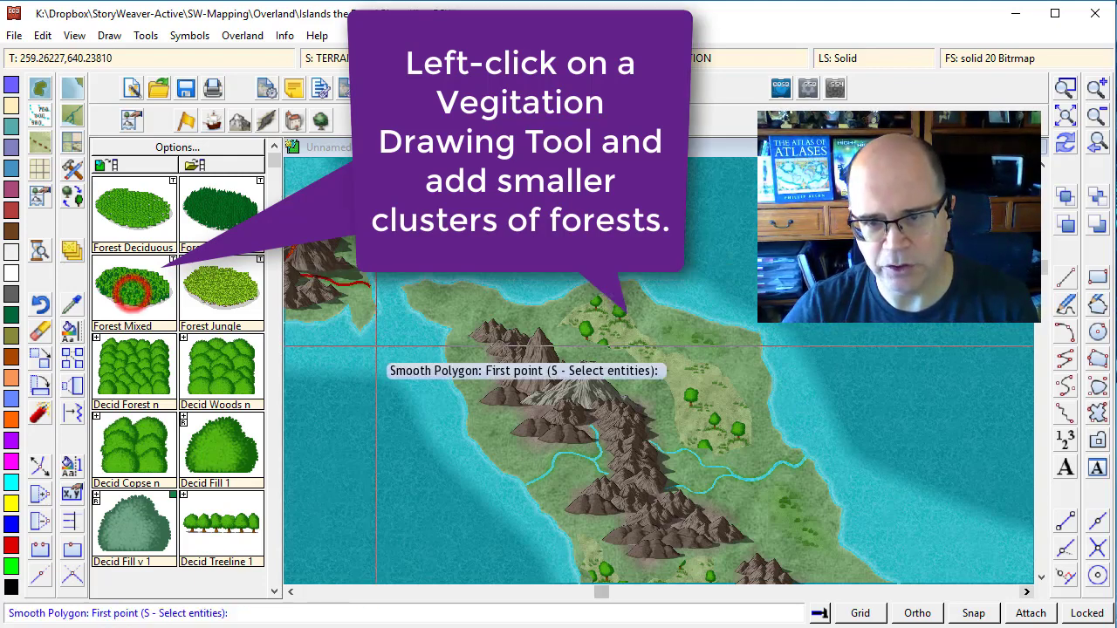
click(572, 302)
click(647, 315)
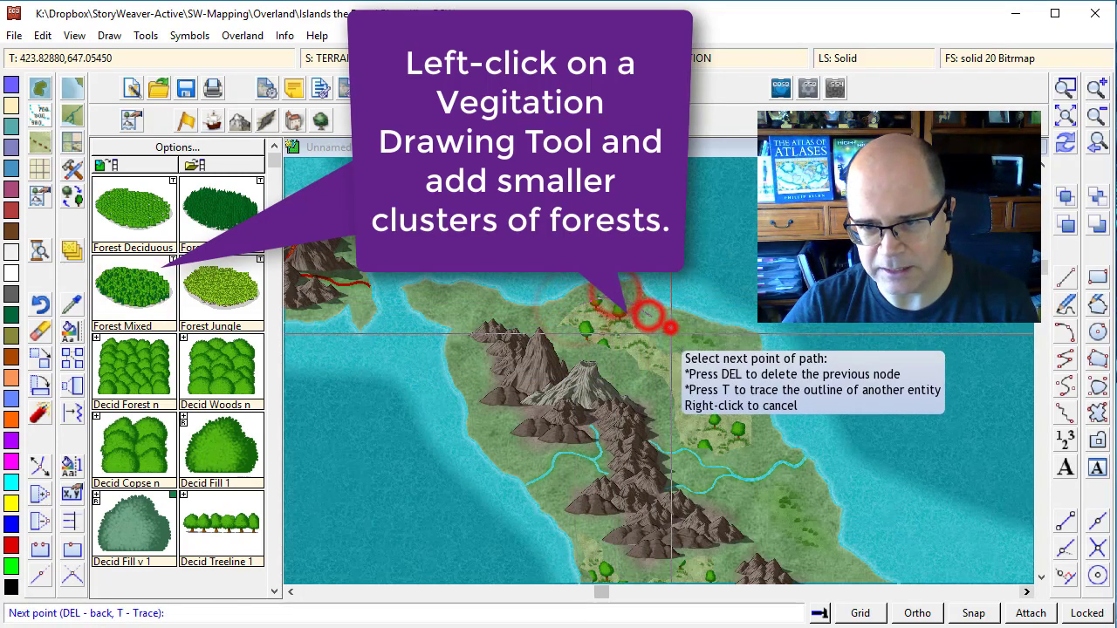
click(625, 371)
click(568, 340)
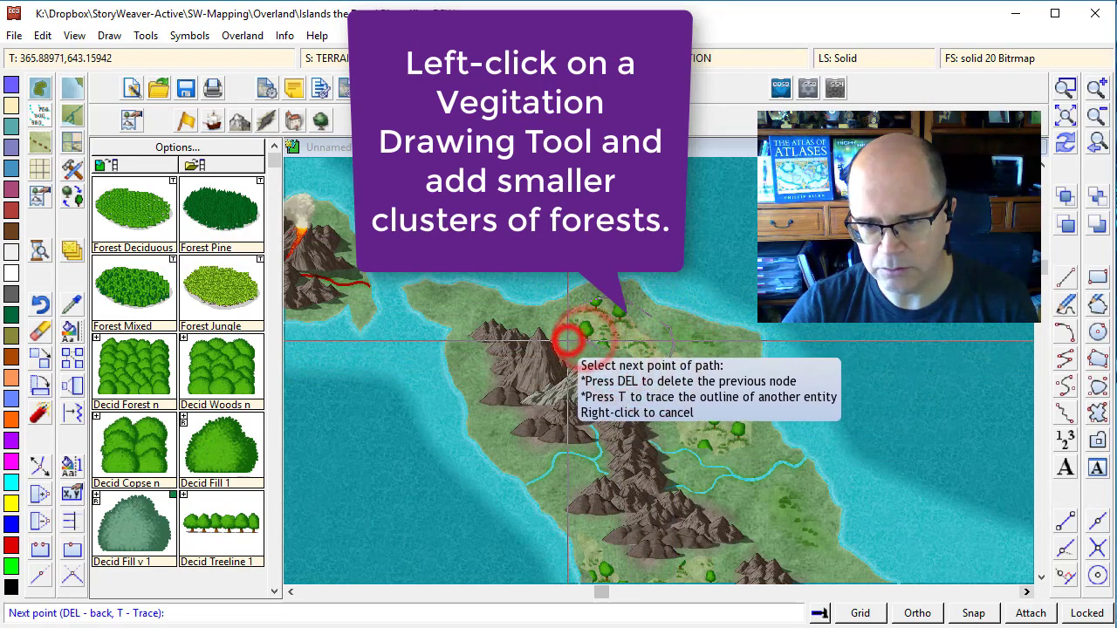
right_click(568, 340)
right_click(568, 340)
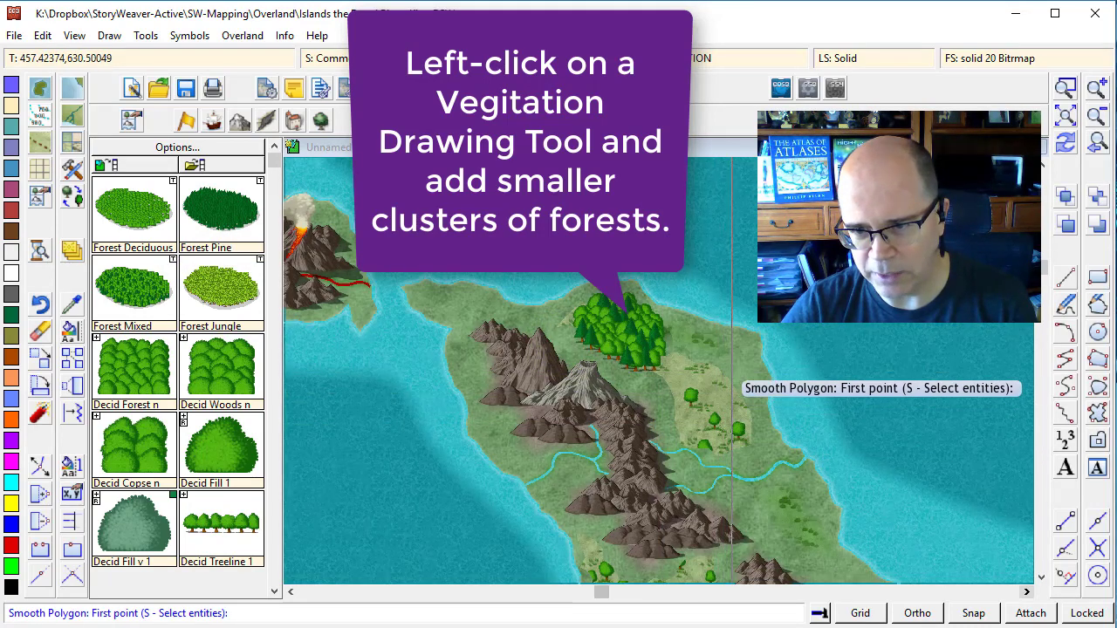
- Draw a second small Forest Mixed cluster on the grassland southeast of the first one
click(721, 347)
click(746, 375)
click(730, 394)
click(685, 370)
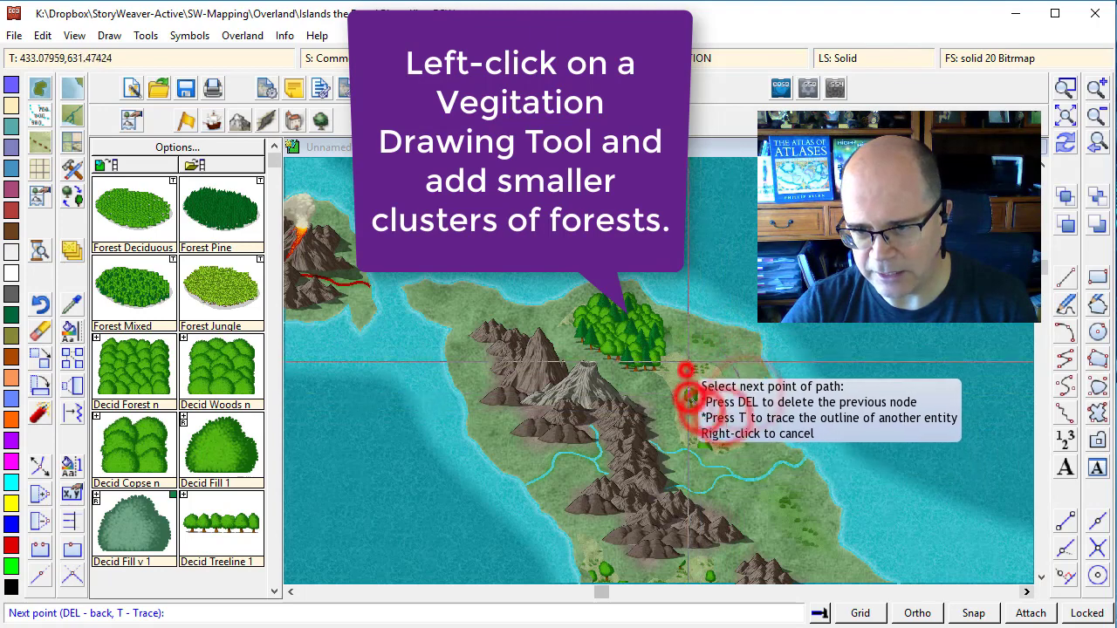
right_click(689, 345)
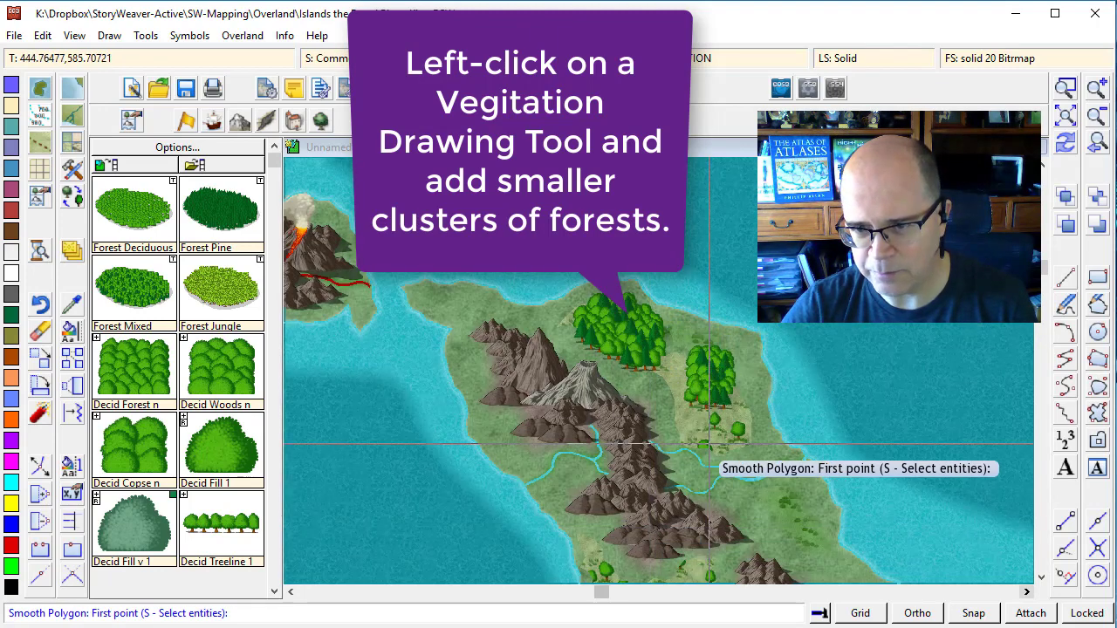
- Draw a third small Forest Mixed cluster directly south of the second one, just above the eastern river
click(690, 416)
click(735, 426)
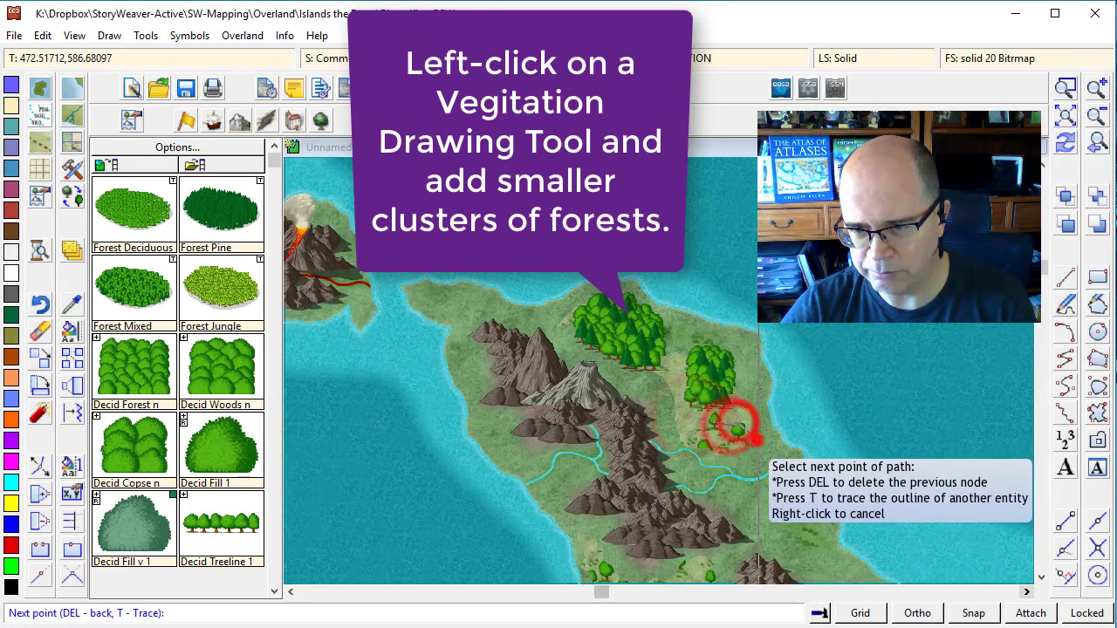
click(760, 463)
click(736, 463)
click(706, 445)
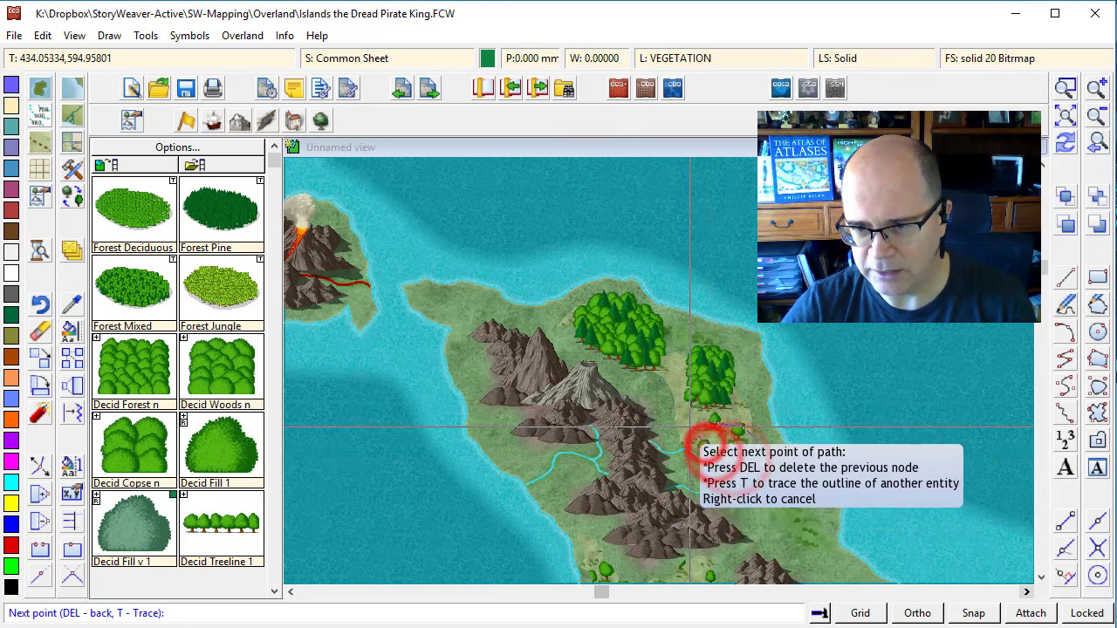
right_click(760, 424)
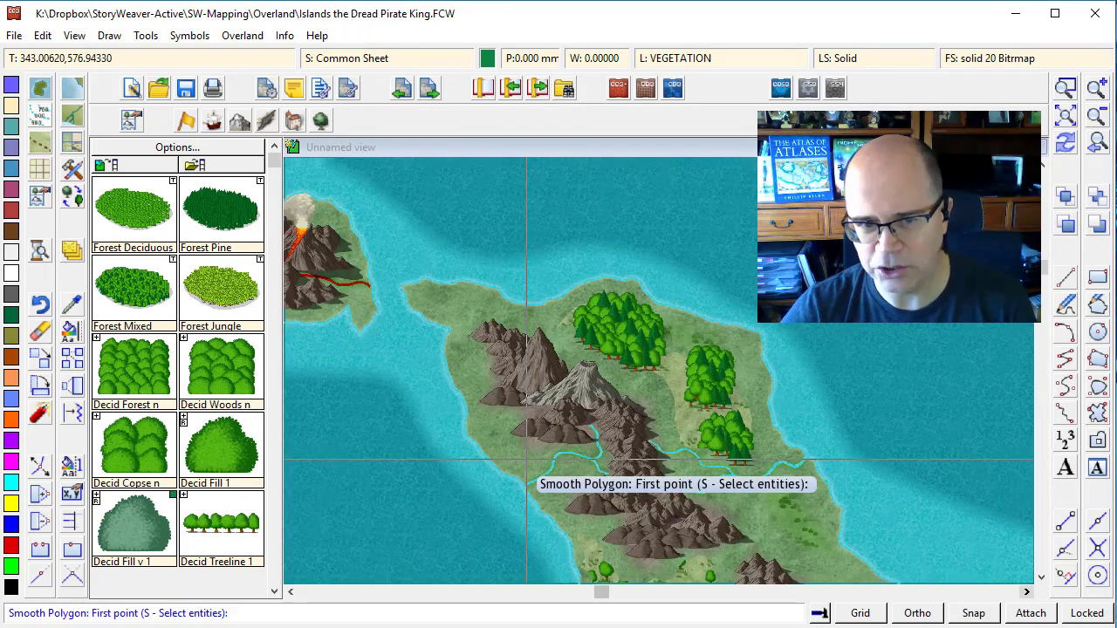
click(274, 352)
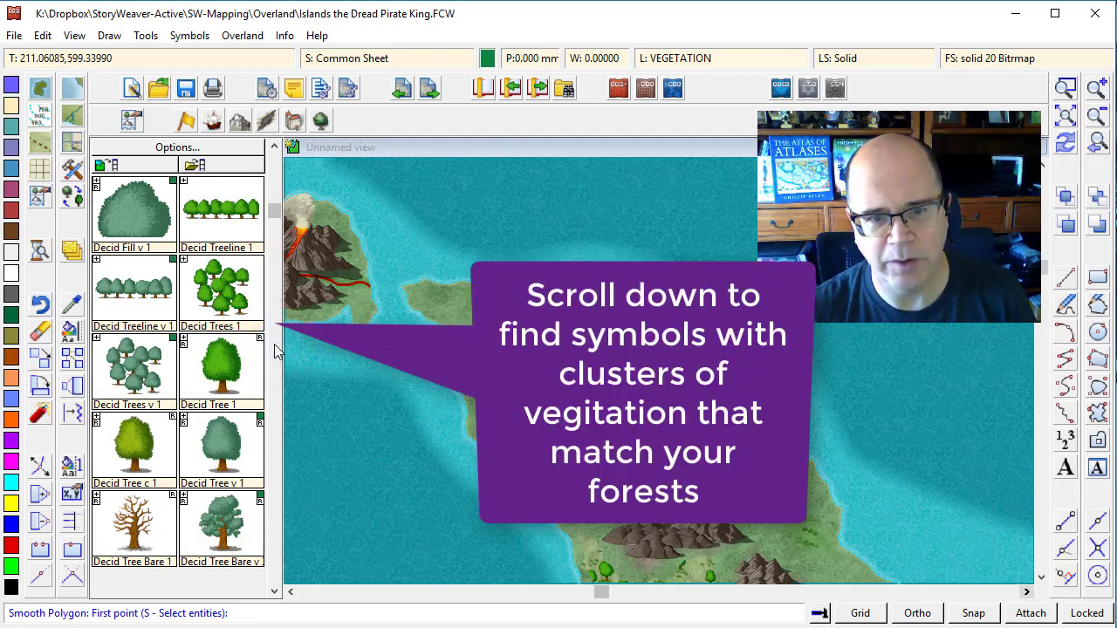
click(225, 297)
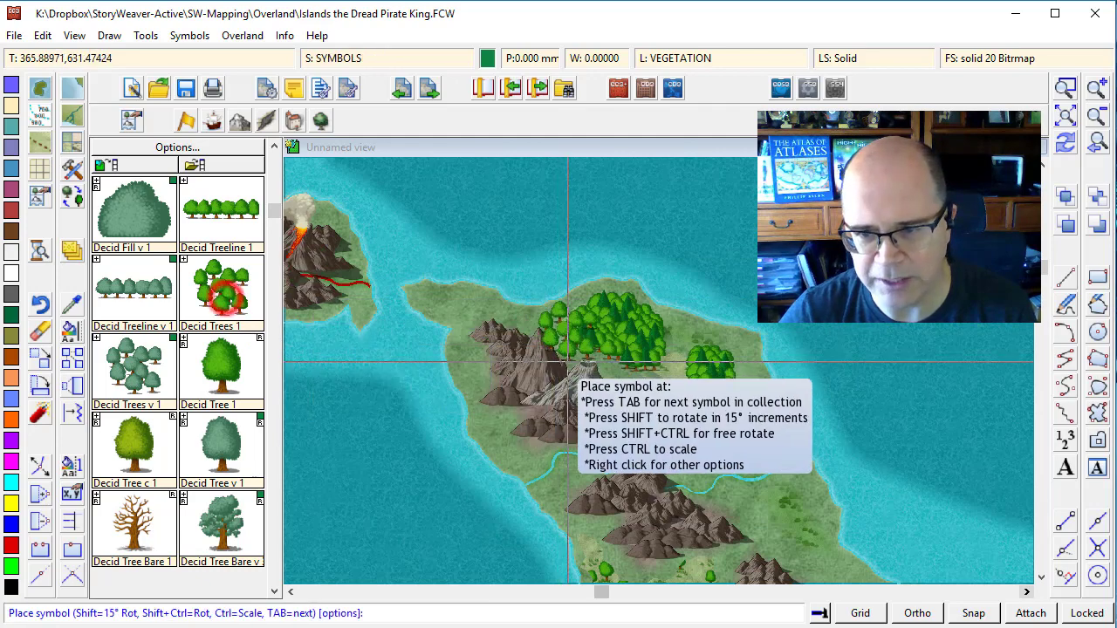
click(722, 433)
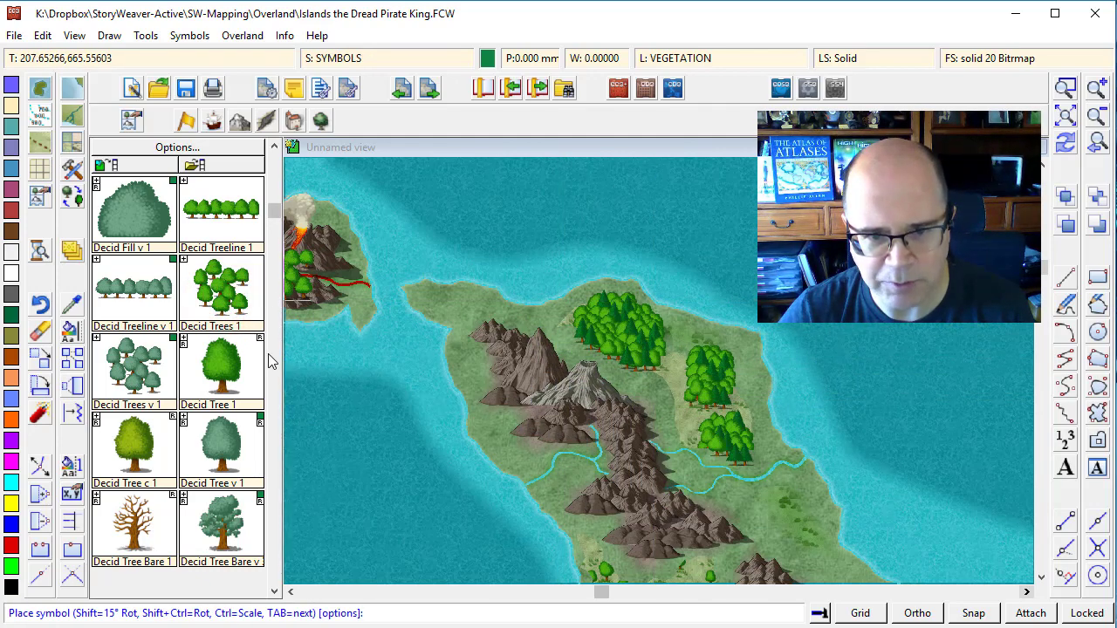
scroll(271, 362, down, 4)
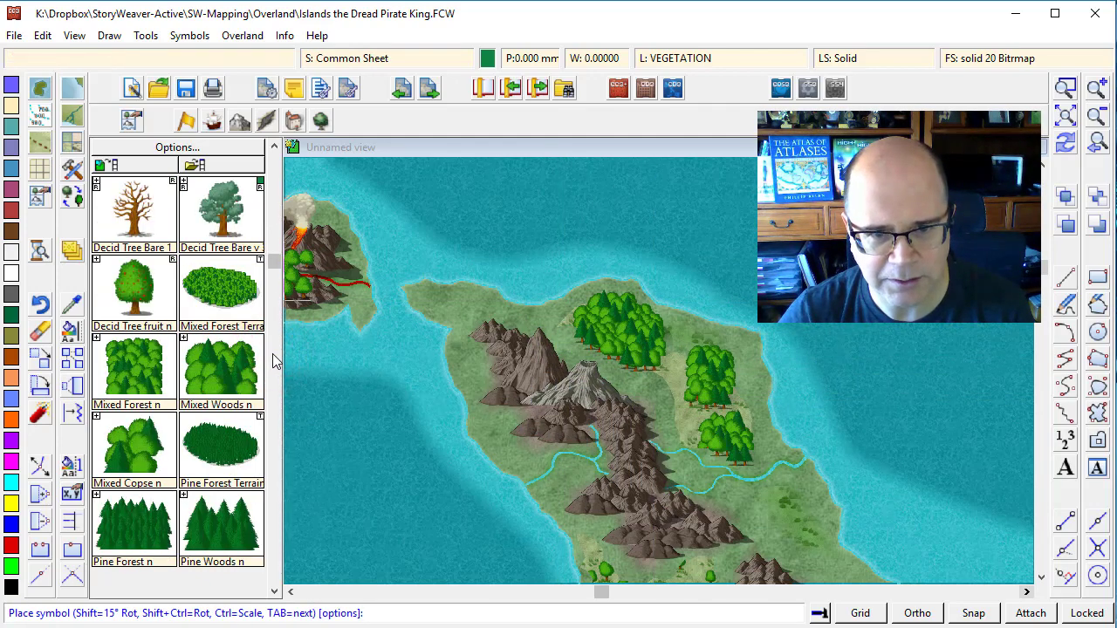
scroll(262, 358, up, 4)
- Place single Decid Tree 1 symbols around the edges of the three forest clusters to soften their outlines
click(220, 365)
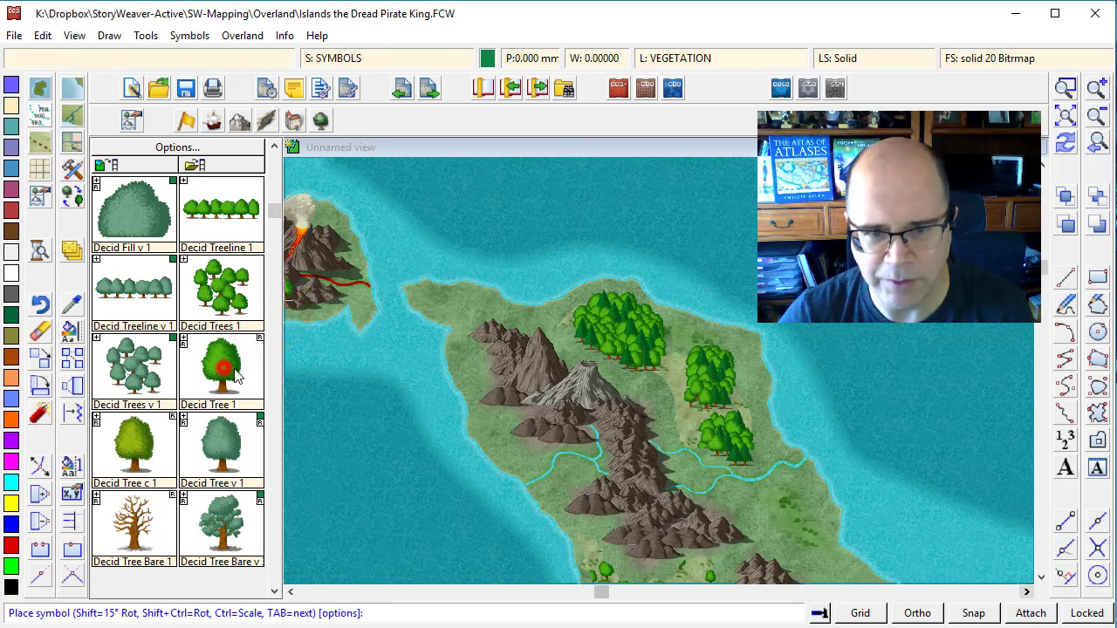
click(572, 347)
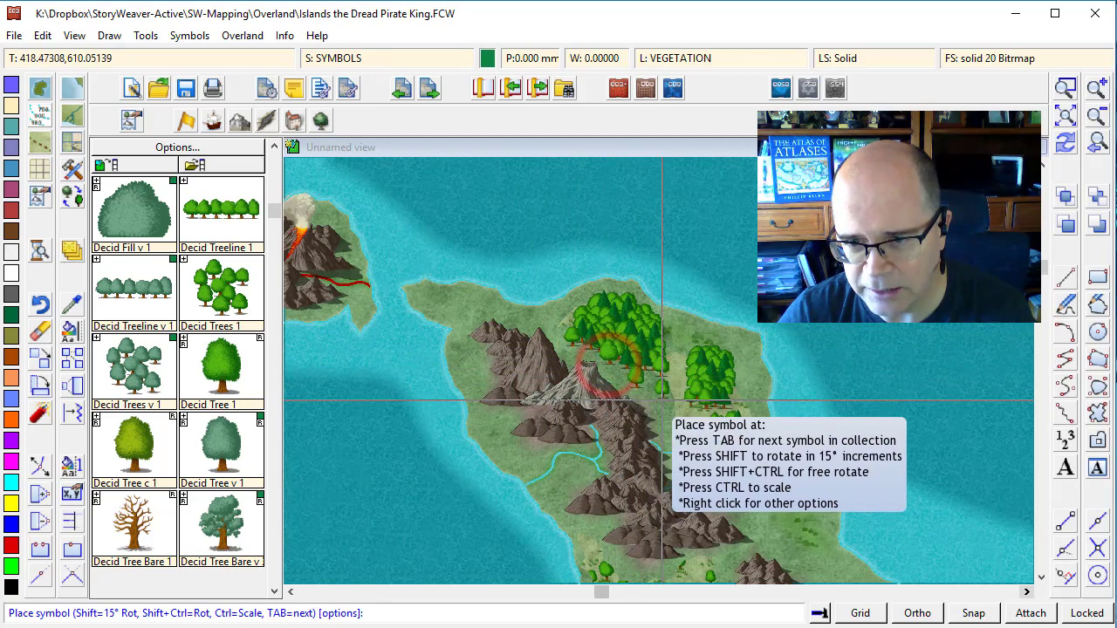
click(661, 400)
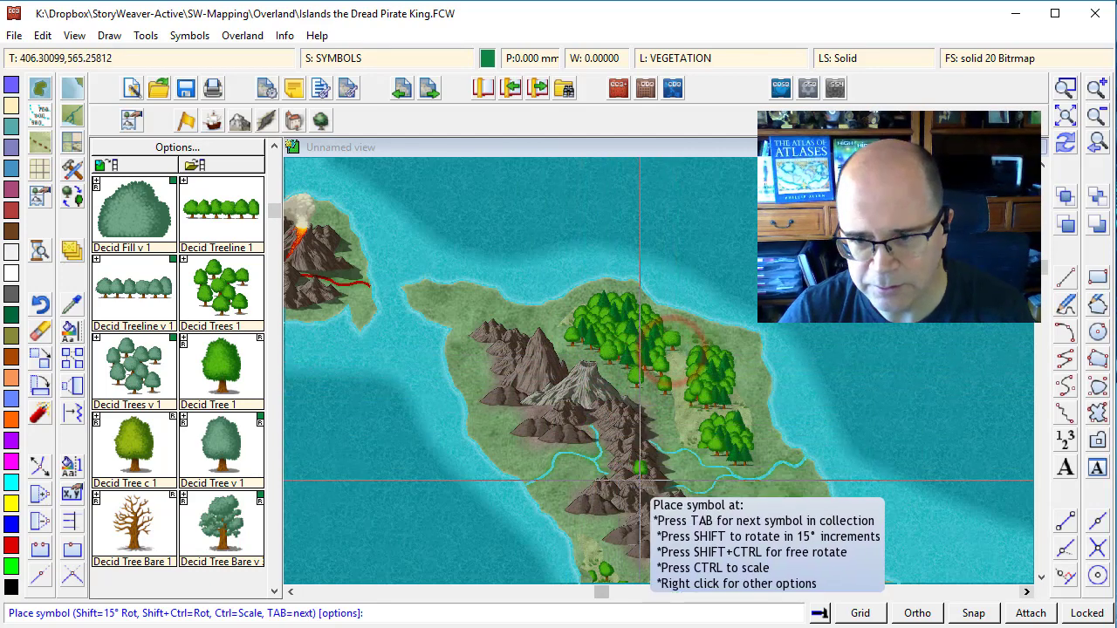
click(689, 419)
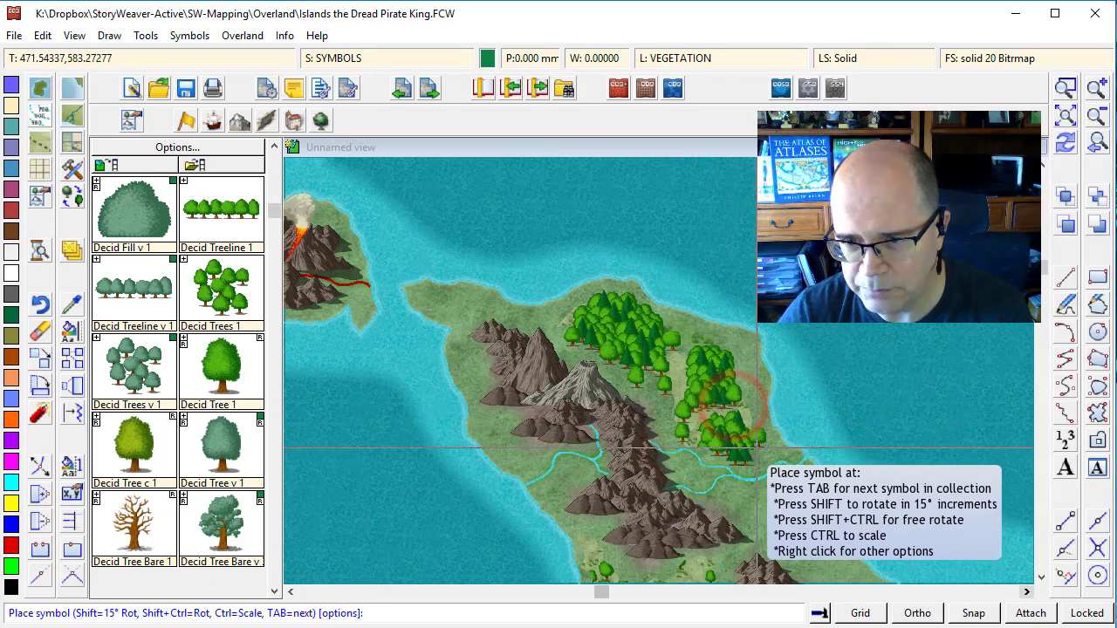
click(759, 462)
click(744, 480)
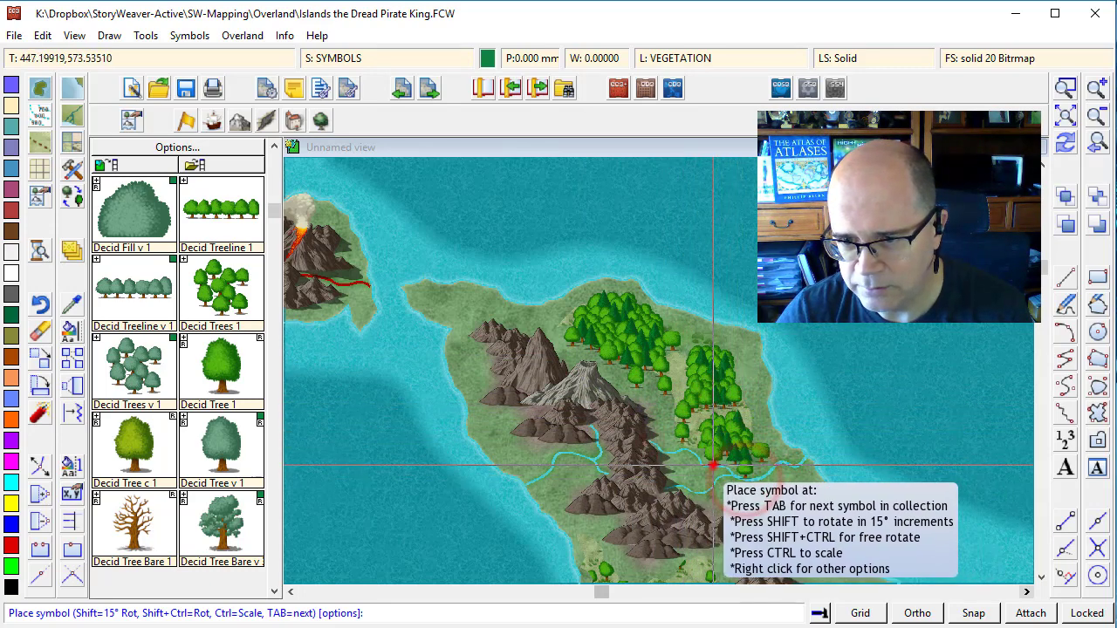
click(709, 458)
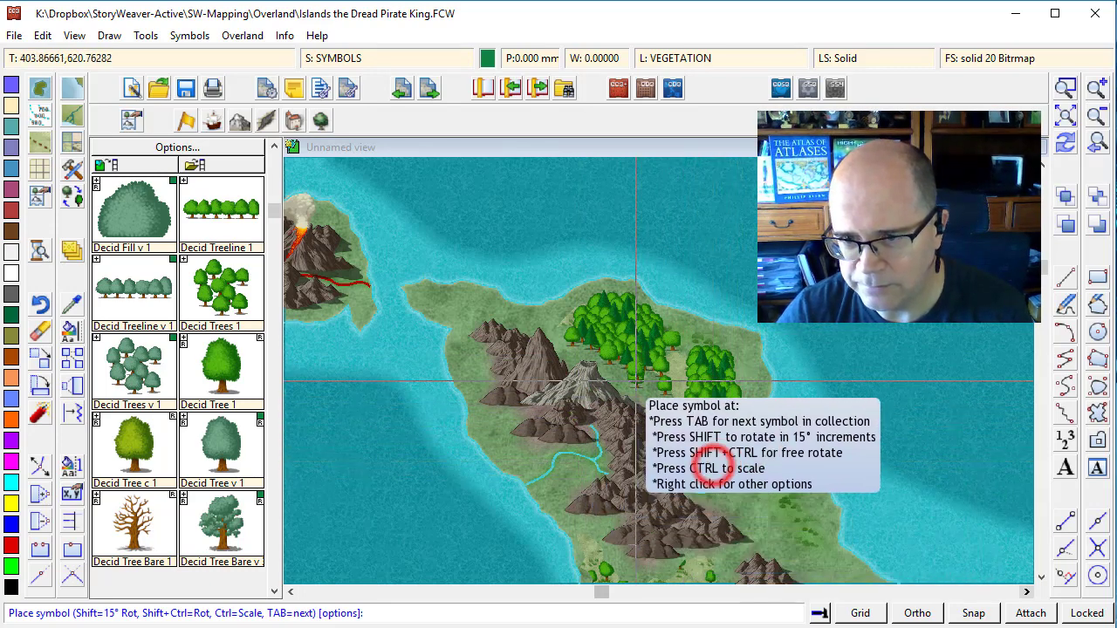
- Place single Pine Tree 1 symbols along the outer edges and in the gaps of the three forest clusters
click(272, 432)
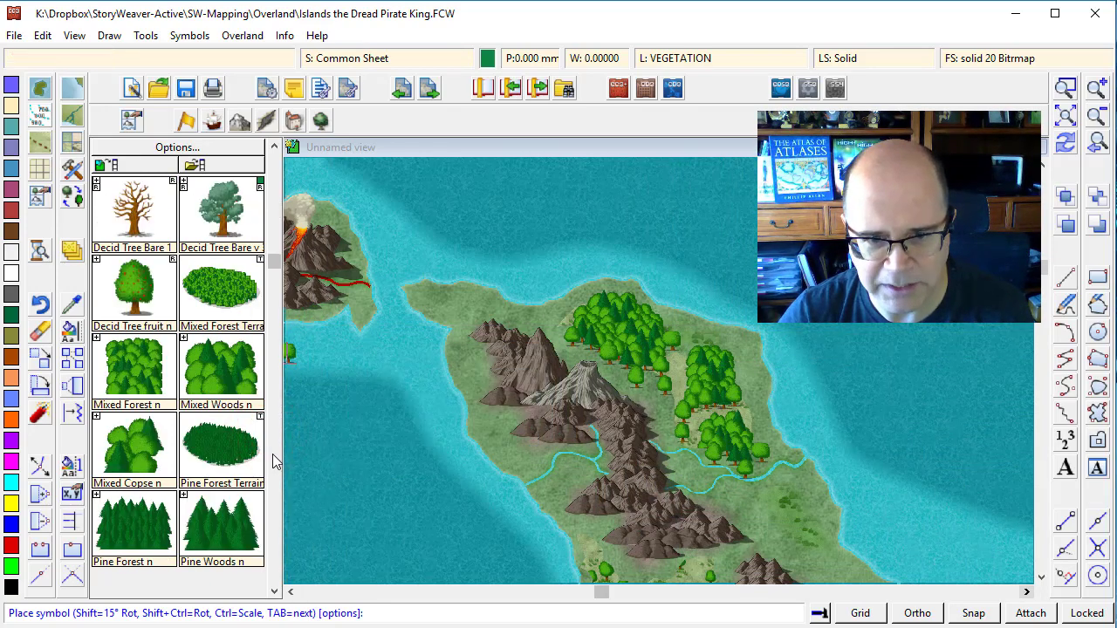
click(273, 461)
click(273, 461)
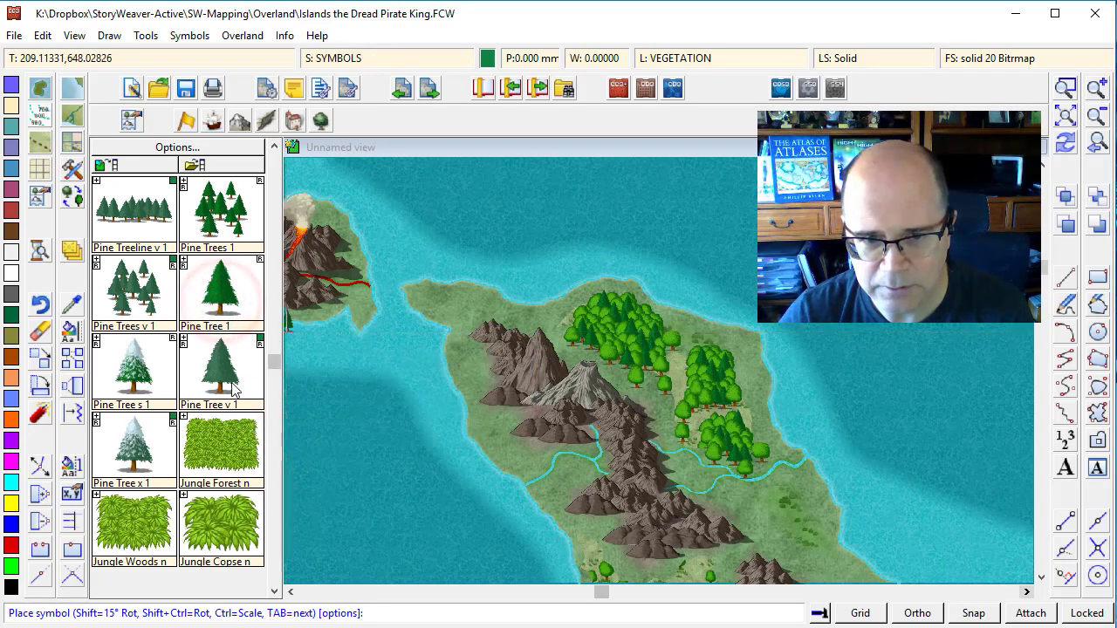
click(574, 357)
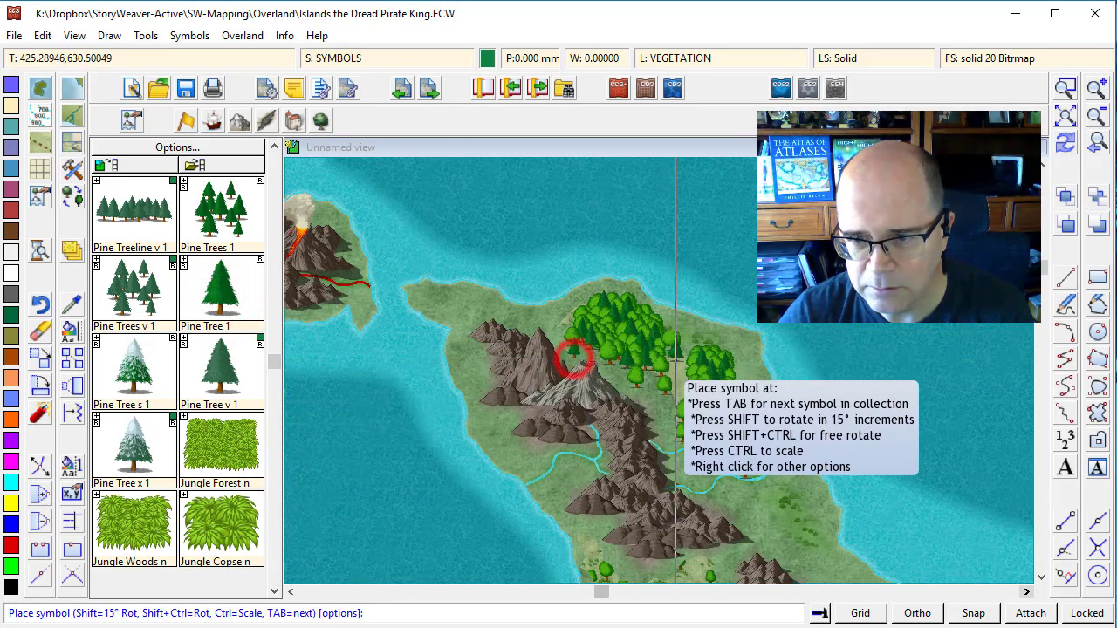
click(686, 341)
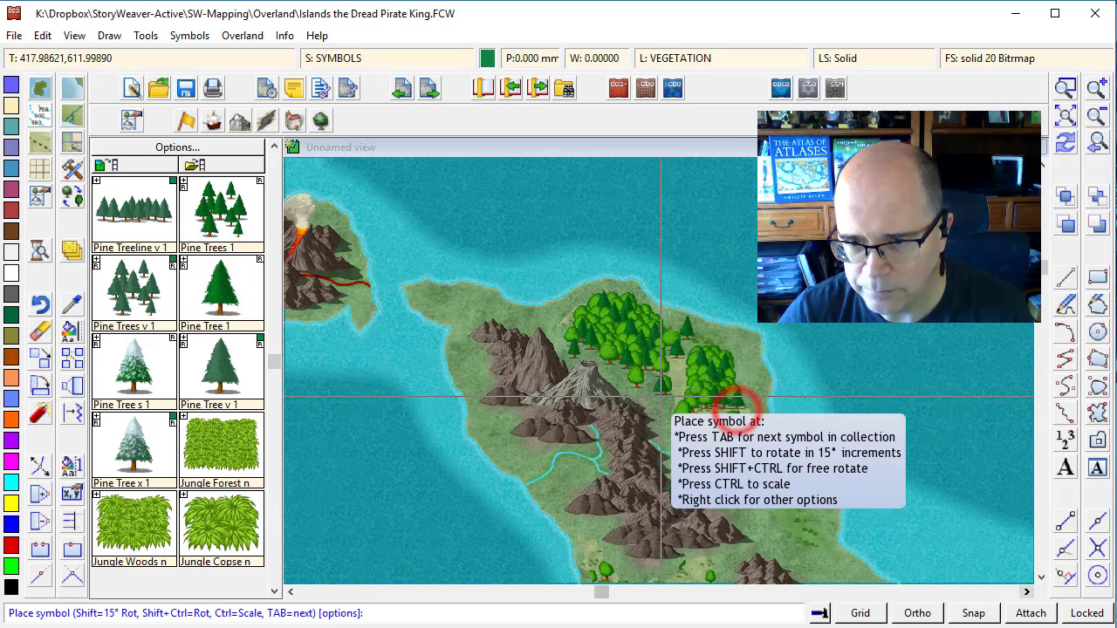
click(645, 393)
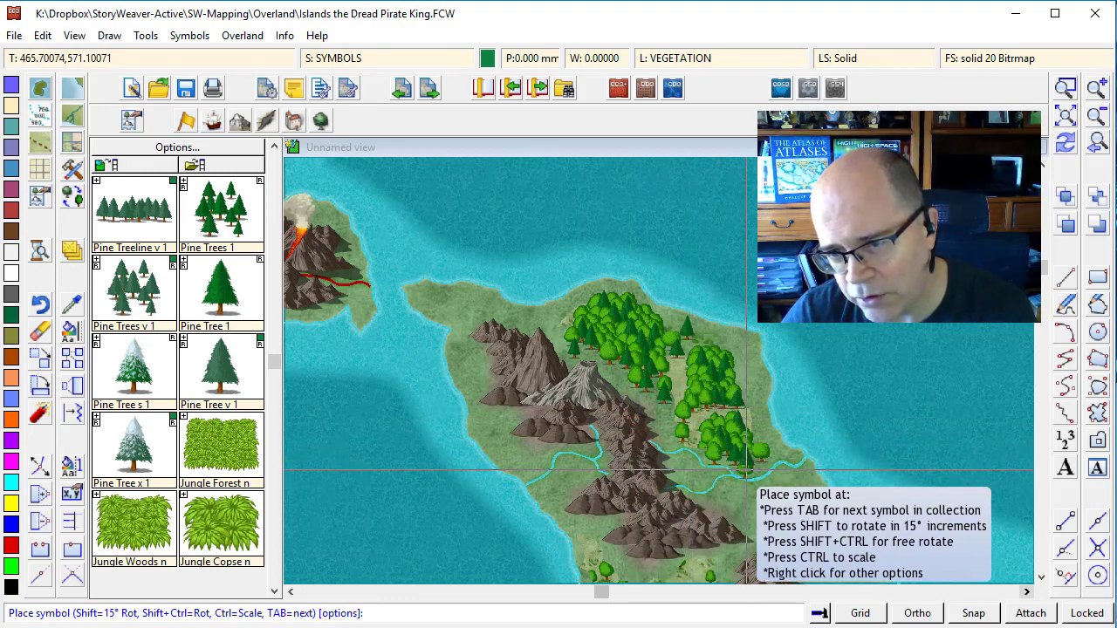
click(752, 473)
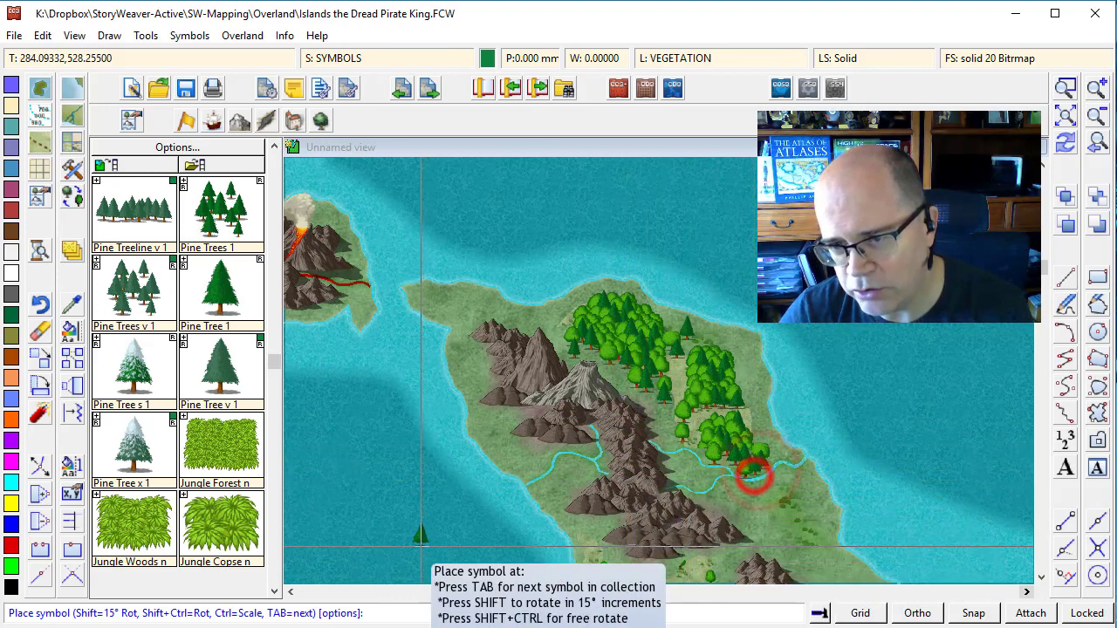
click(703, 417)
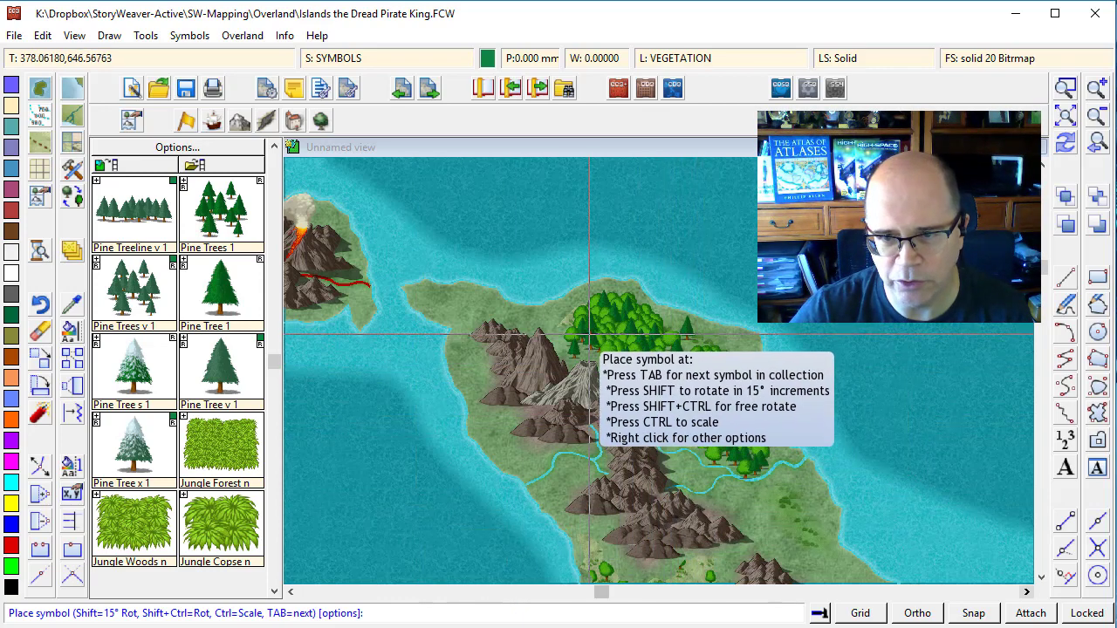
- Add more Pine Tree 1 symbols along the top of the northern cluster and the eastern side of the second cluster
click(585, 315)
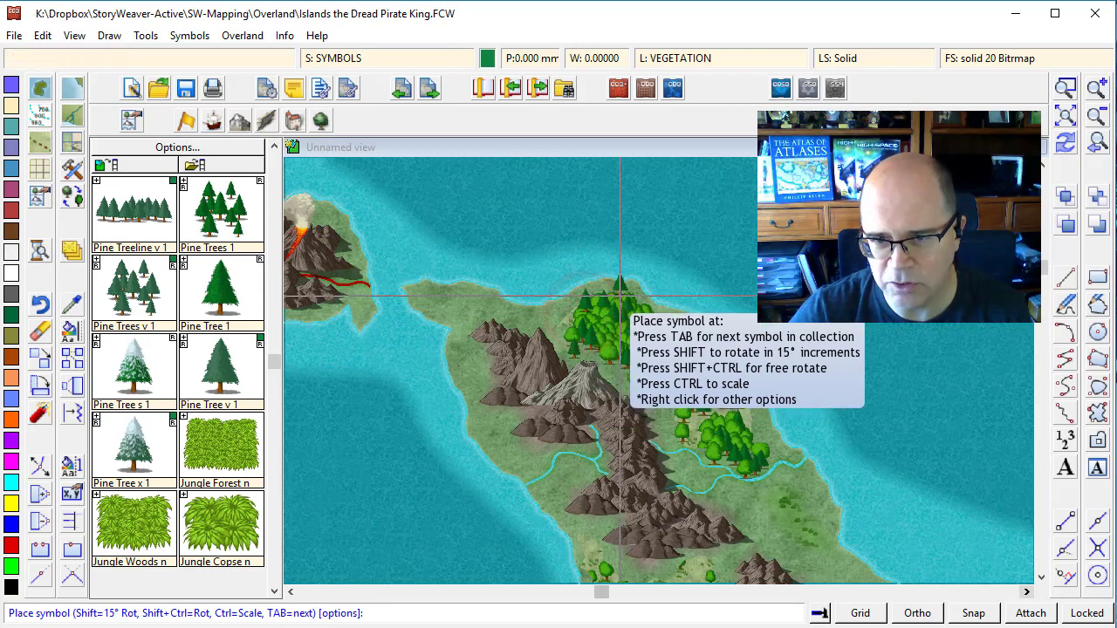
click(617, 307)
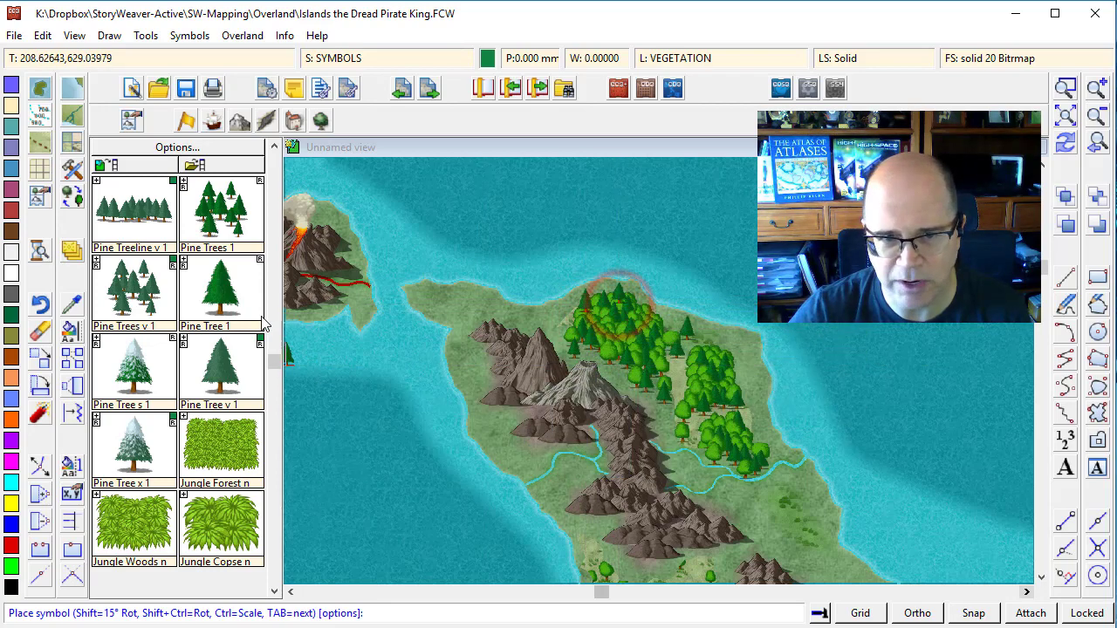
click(716, 355)
click(729, 371)
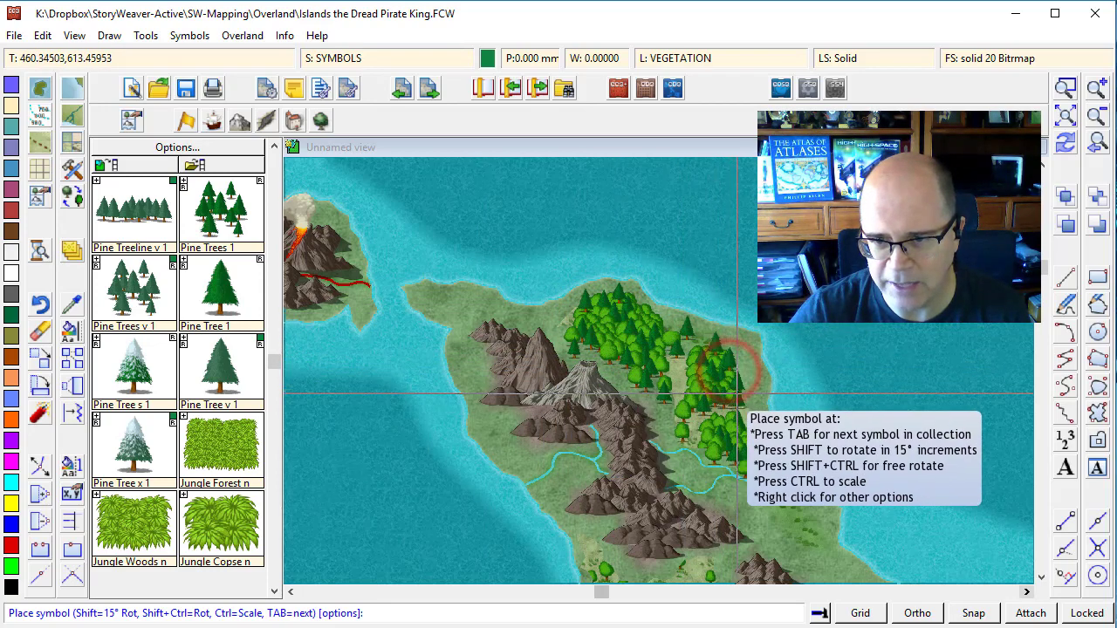
click(736, 392)
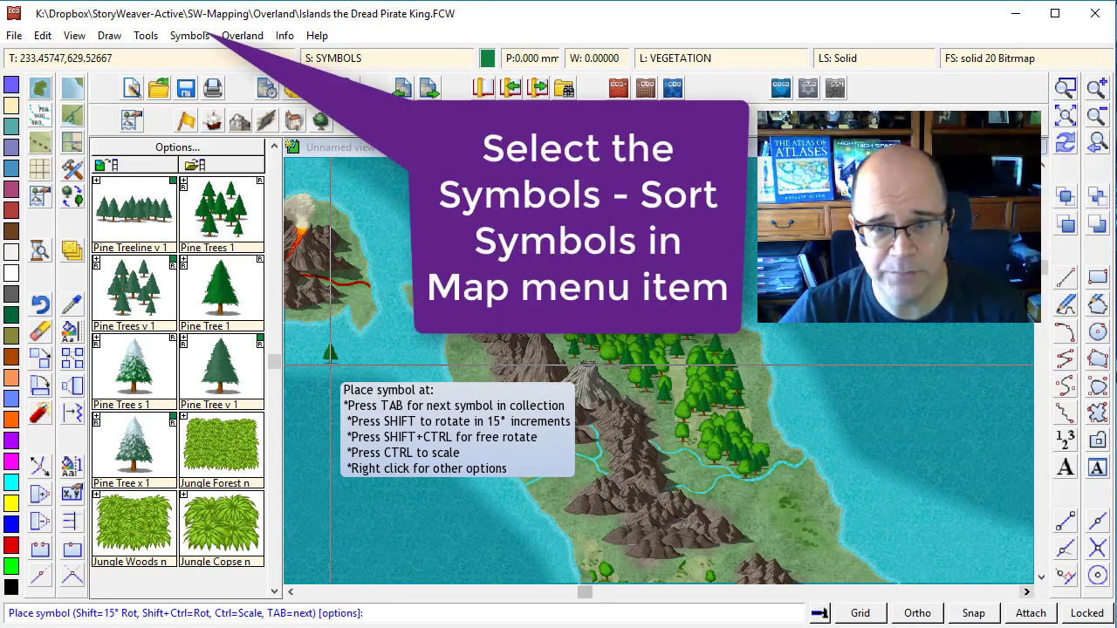
- Start Sort Symbols In Map and select the tree symbols of the northern forest cluster
scroll(330, 365, up, 1)
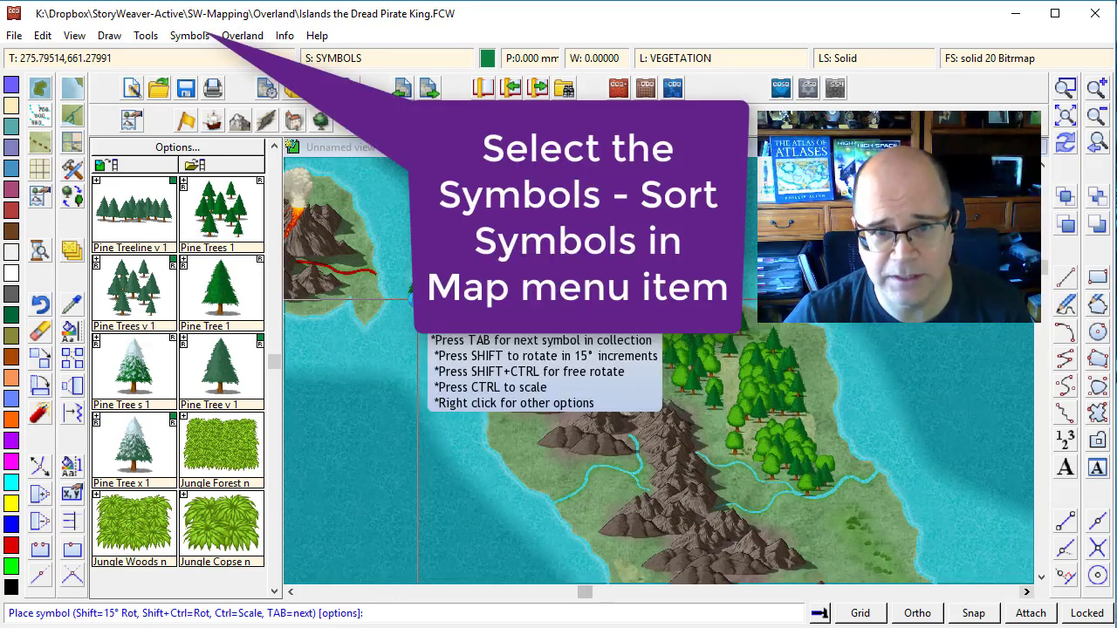
click(189, 35)
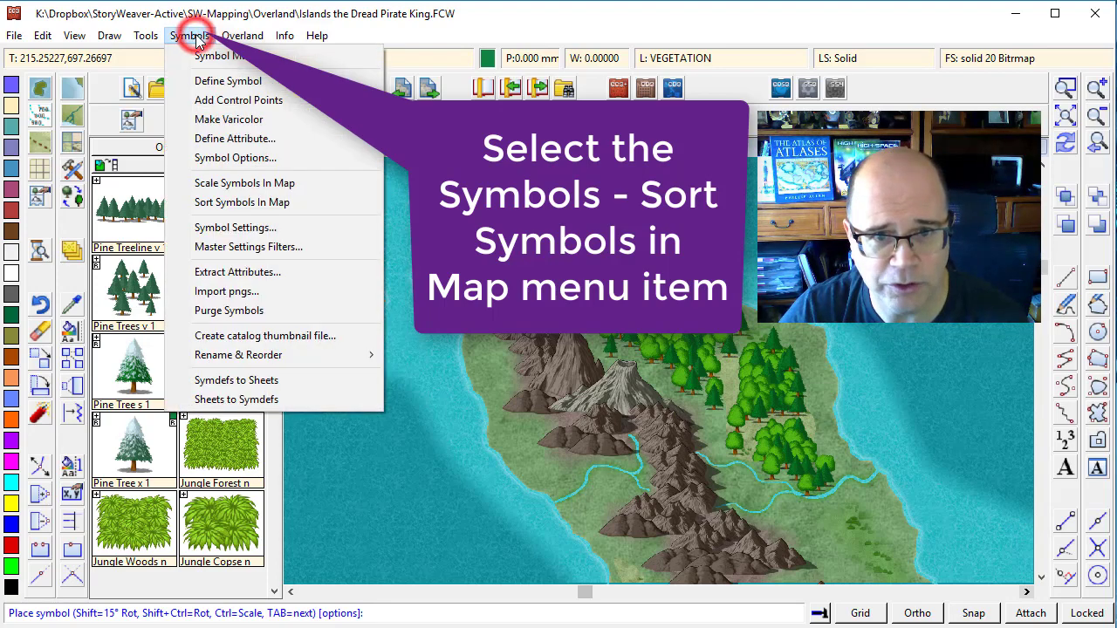
click(216, 206)
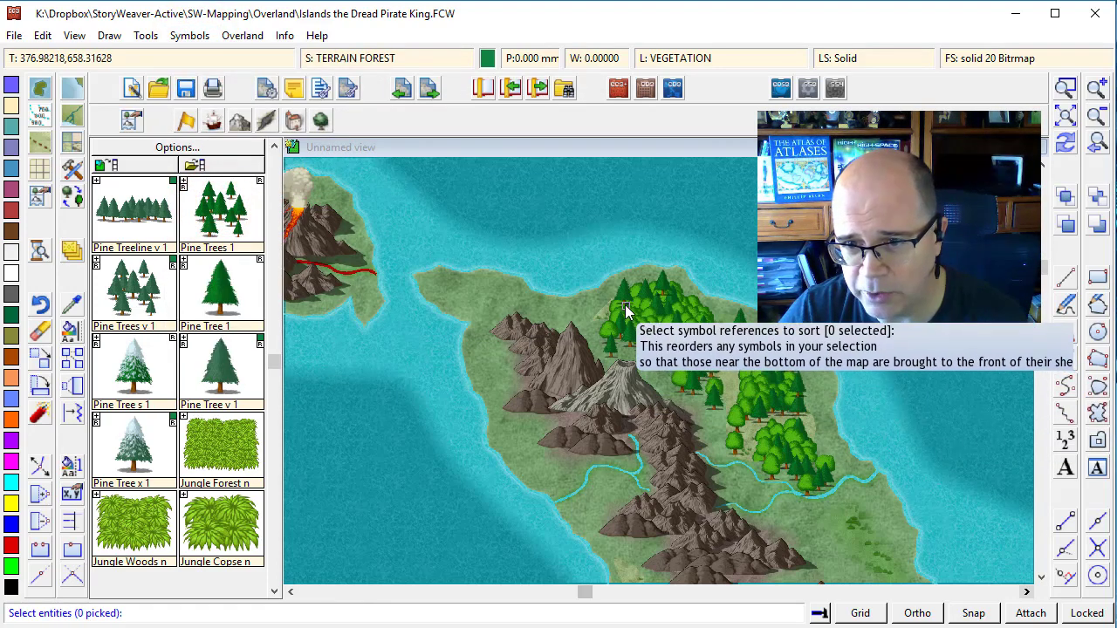
click(624, 301)
click(686, 305)
click(663, 278)
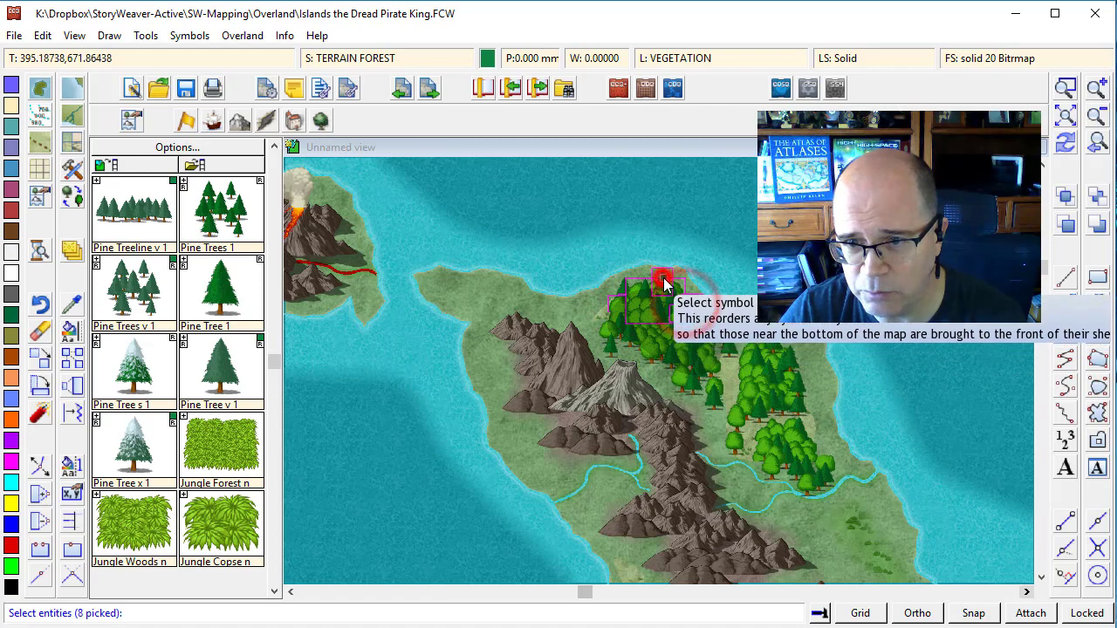
click(611, 333)
click(661, 343)
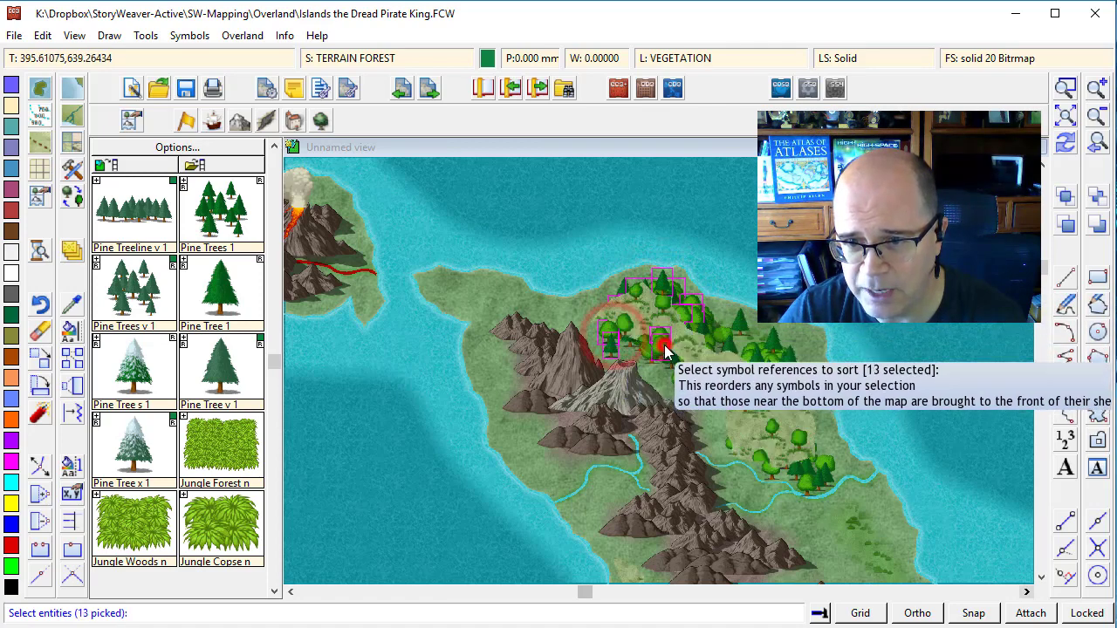
click(663, 356)
click(648, 354)
click(686, 322)
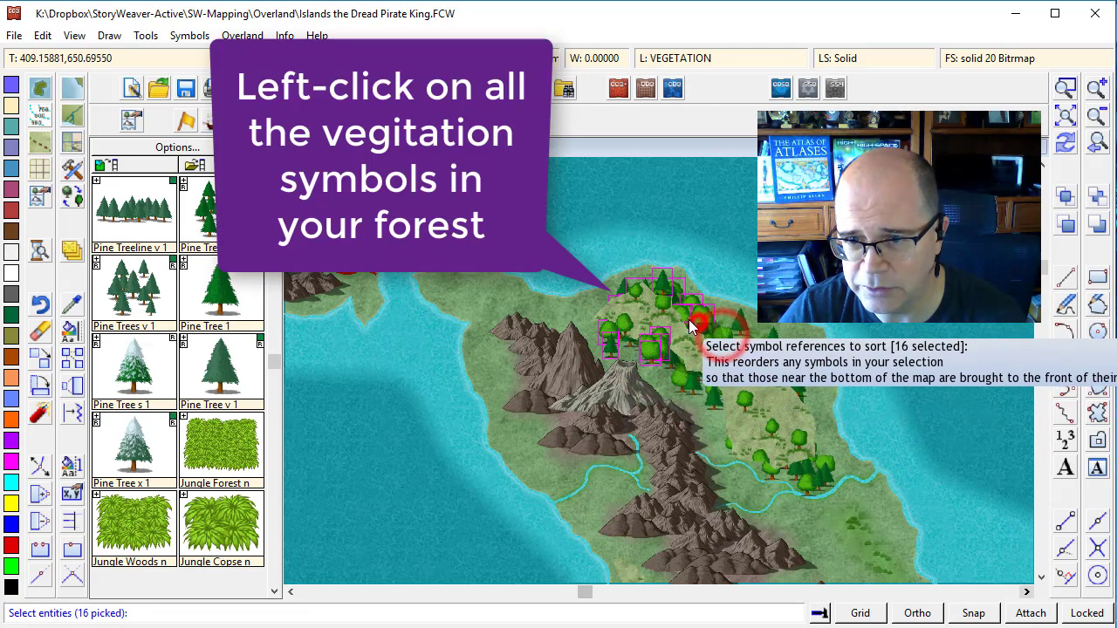
click(672, 316)
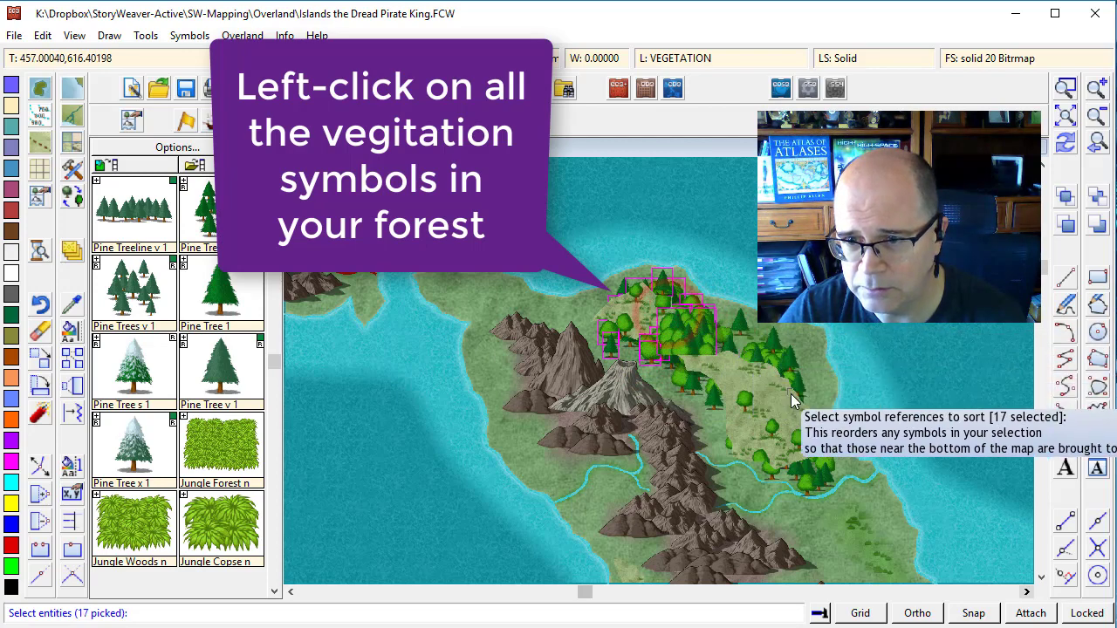
- Add the tree symbols of the second and third forest clusters to the sort selection
click(811, 397)
click(703, 322)
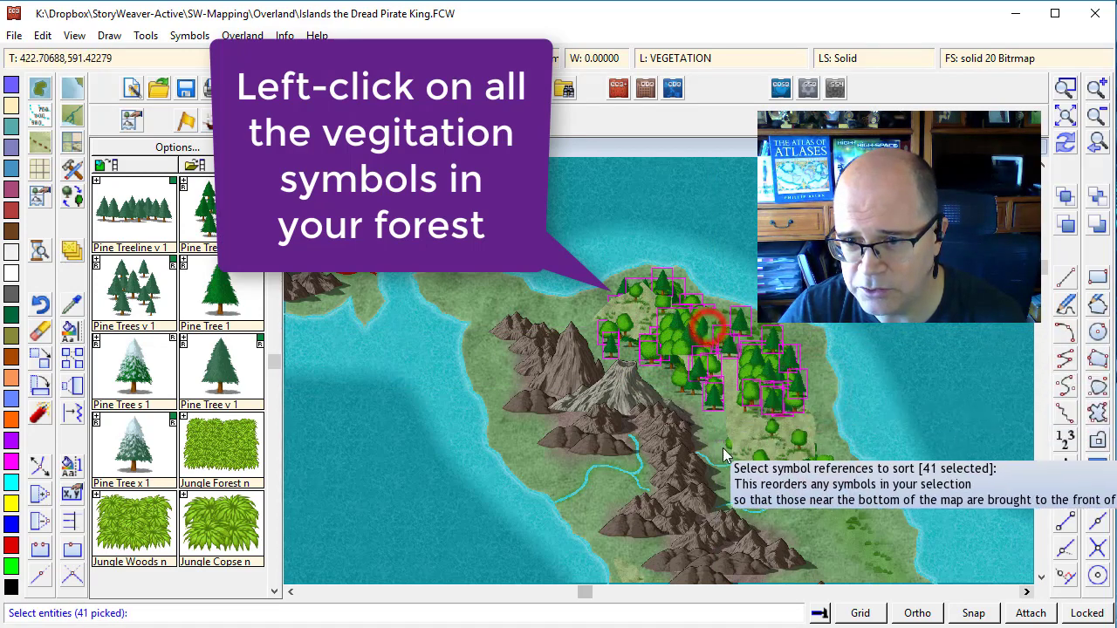
click(804, 443)
click(810, 468)
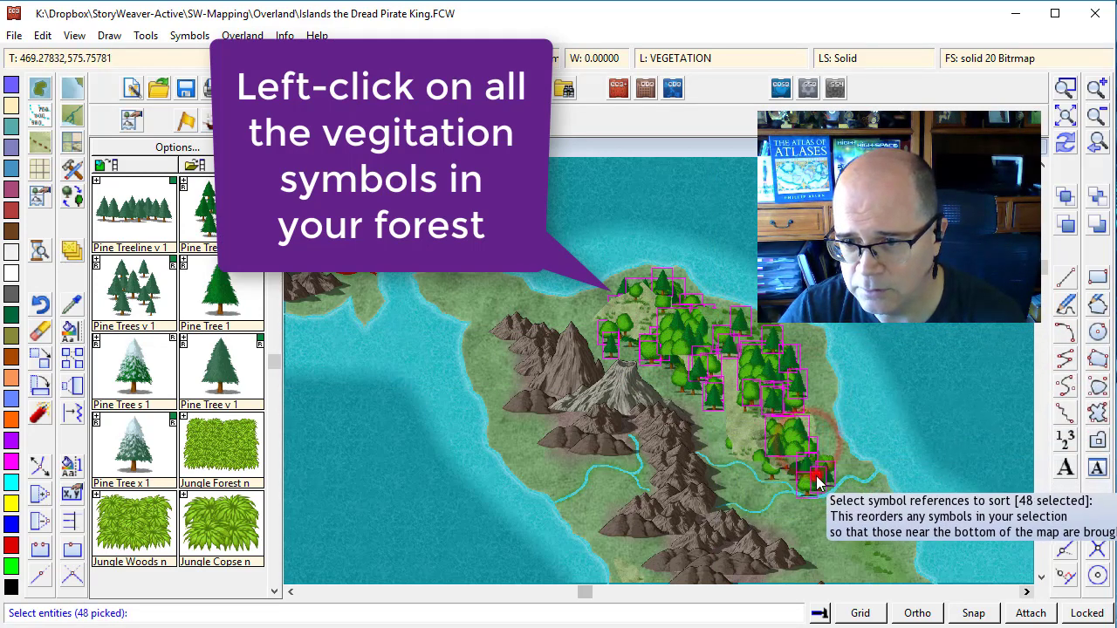
click(776, 464)
click(733, 444)
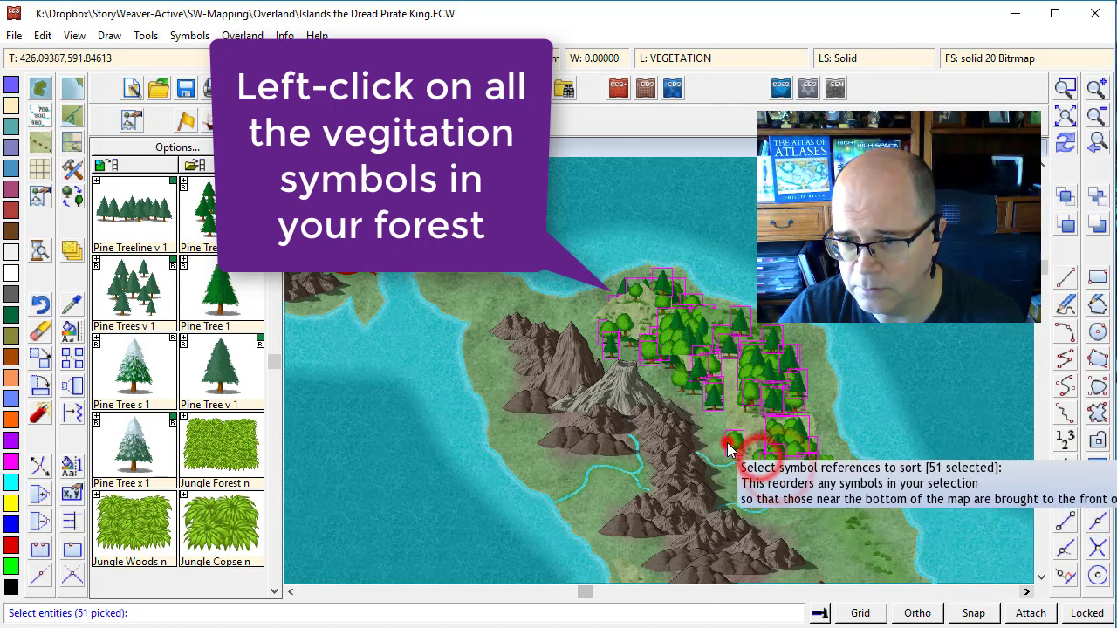
click(815, 456)
click(827, 459)
click(704, 314)
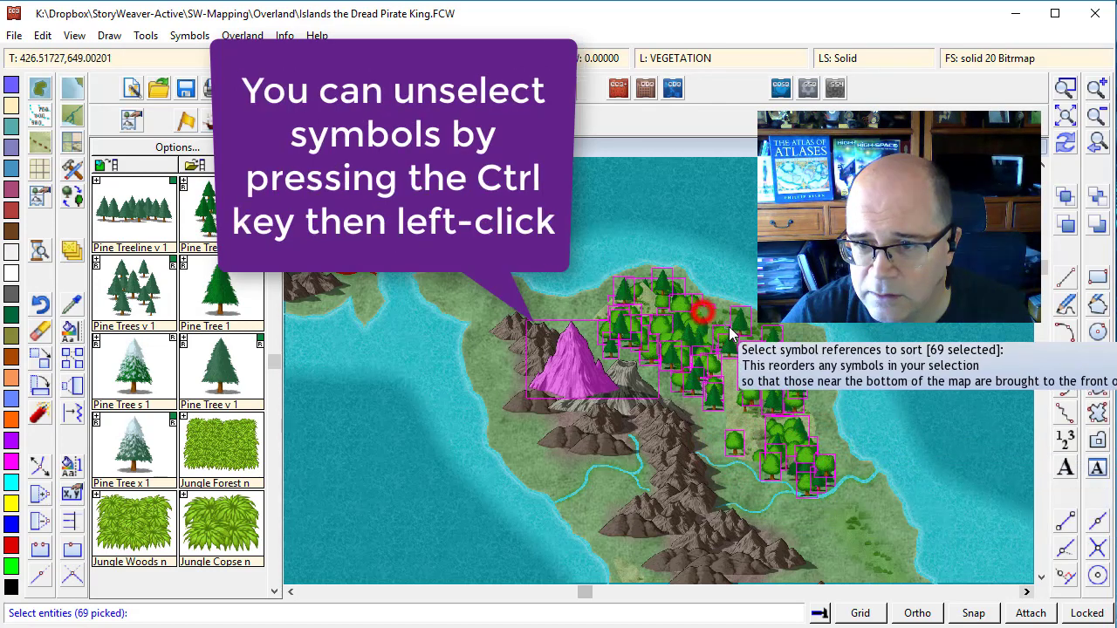
- Remove the brown mountain beside the volcano from the selection and sort the selected forest symbols
click(730, 327)
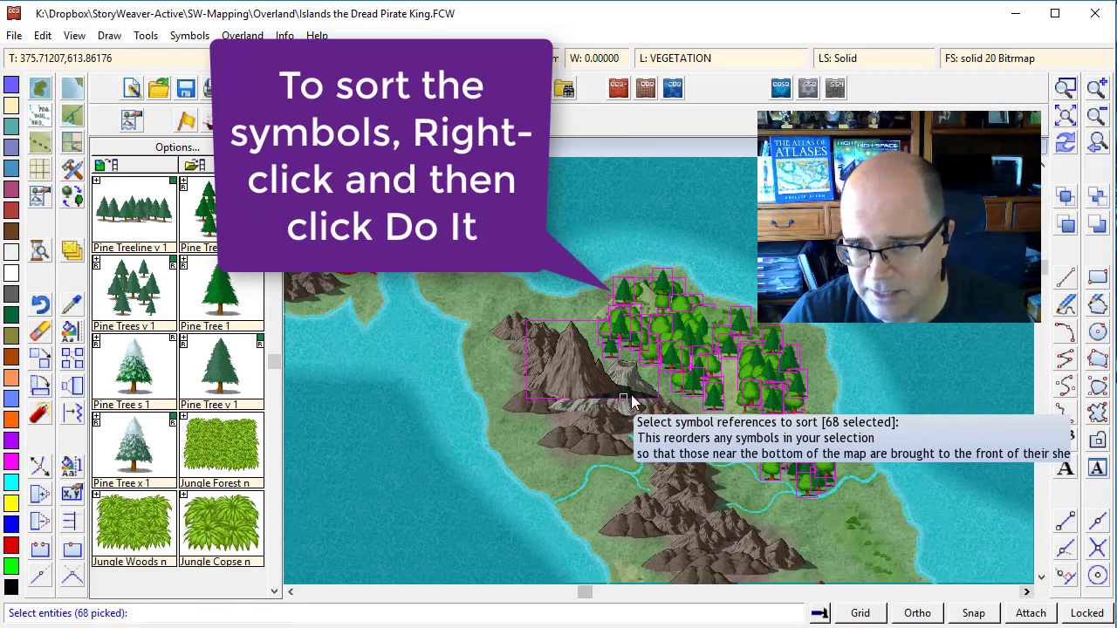
right_click(659, 354)
click(658, 355)
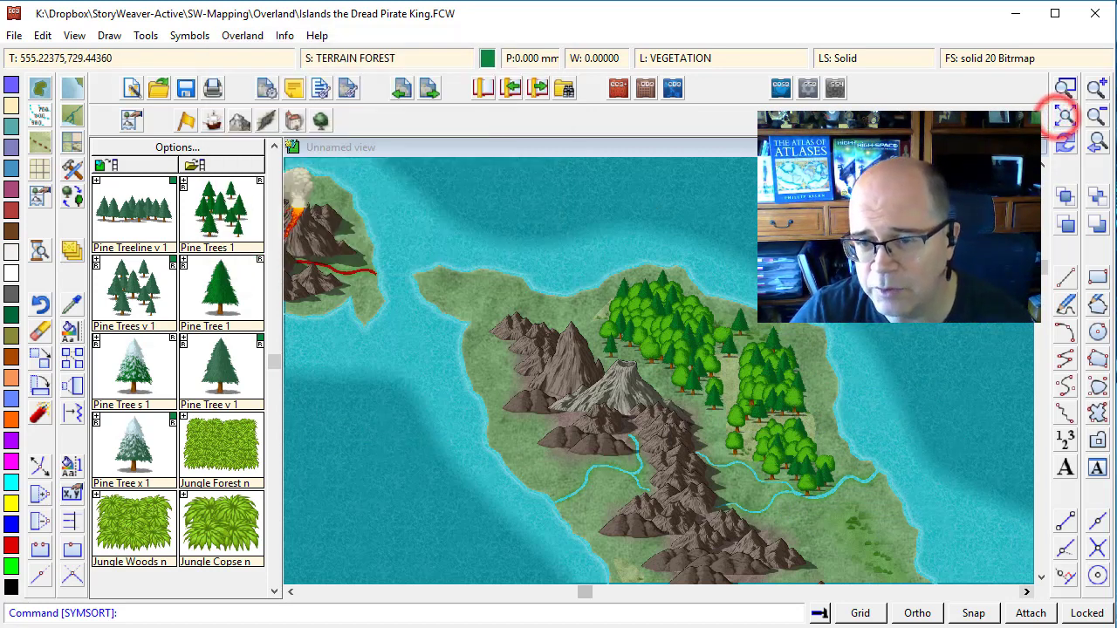
- Fill the gap between the northern and second forest clusters with Mixed Copse n
click(1064, 115)
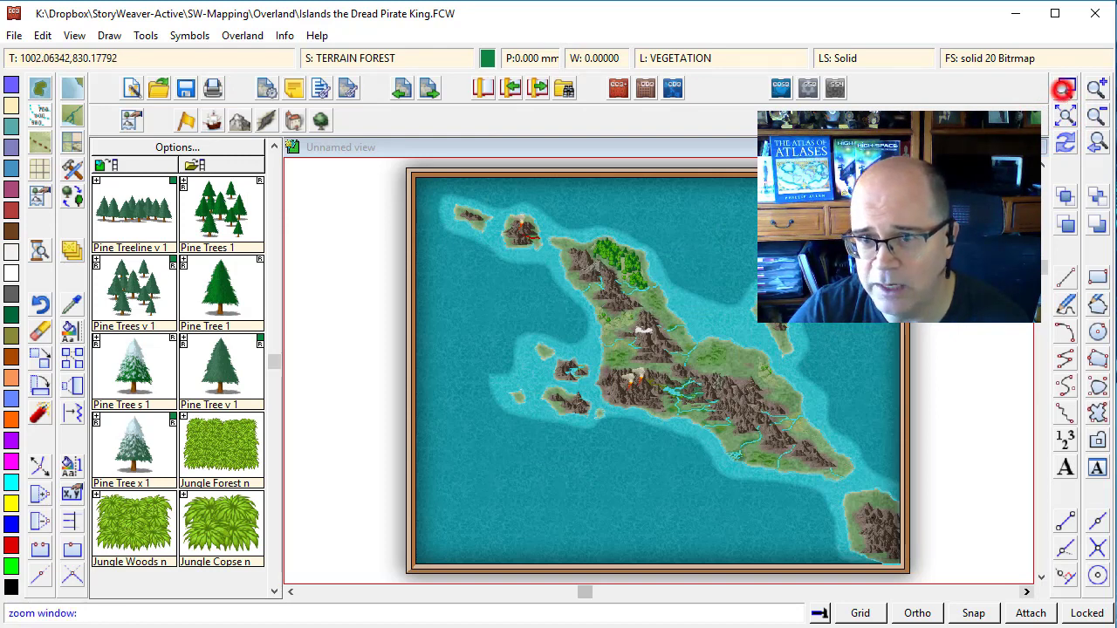
click(566, 216)
click(694, 315)
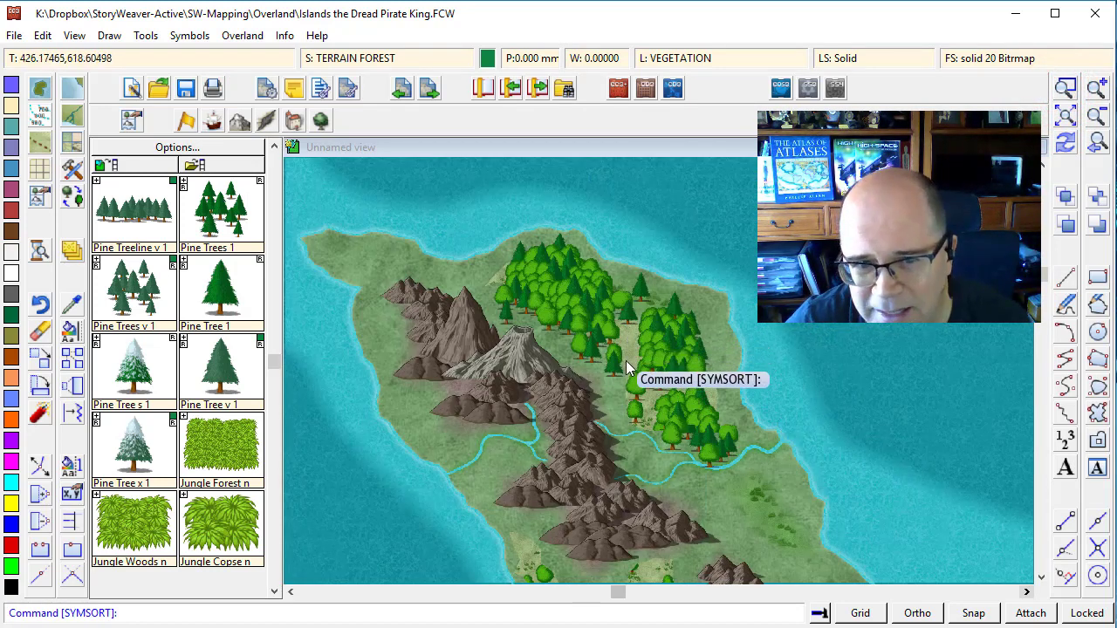
click(272, 186)
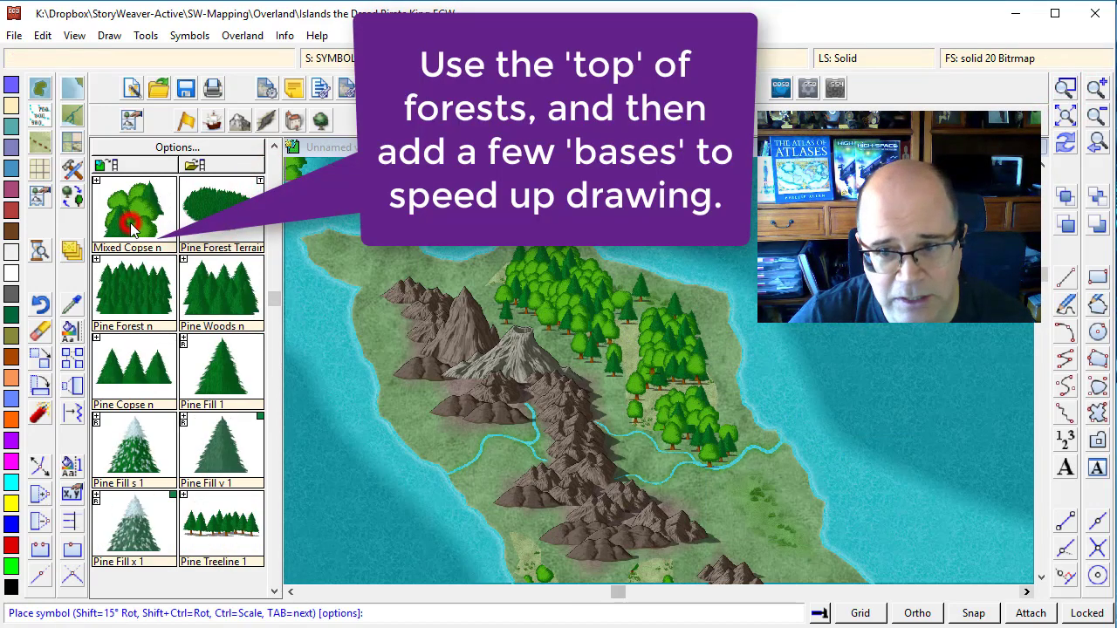
click(629, 347)
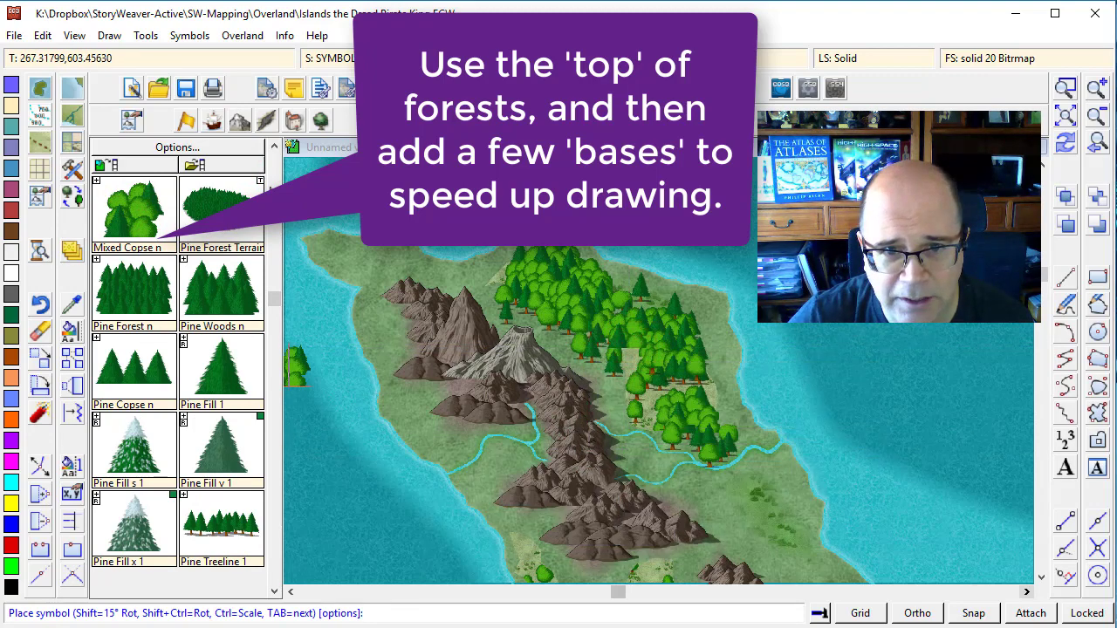
- Place a Decid Tree 1 symbol at the base of the new copse joining the two clusters
click(272, 186)
click(250, 228)
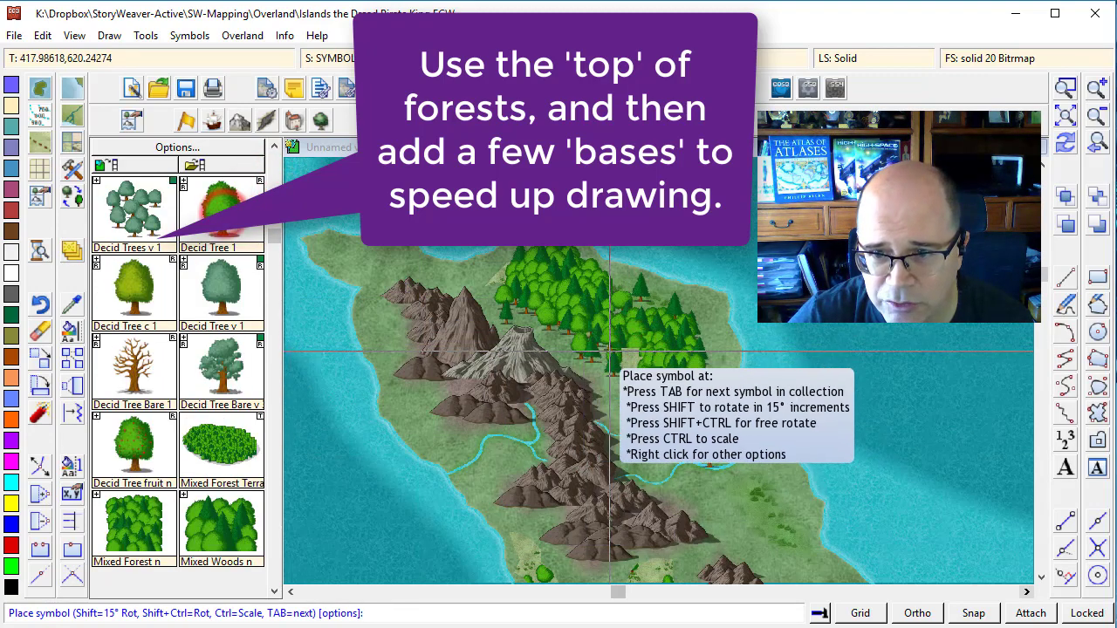
click(630, 368)
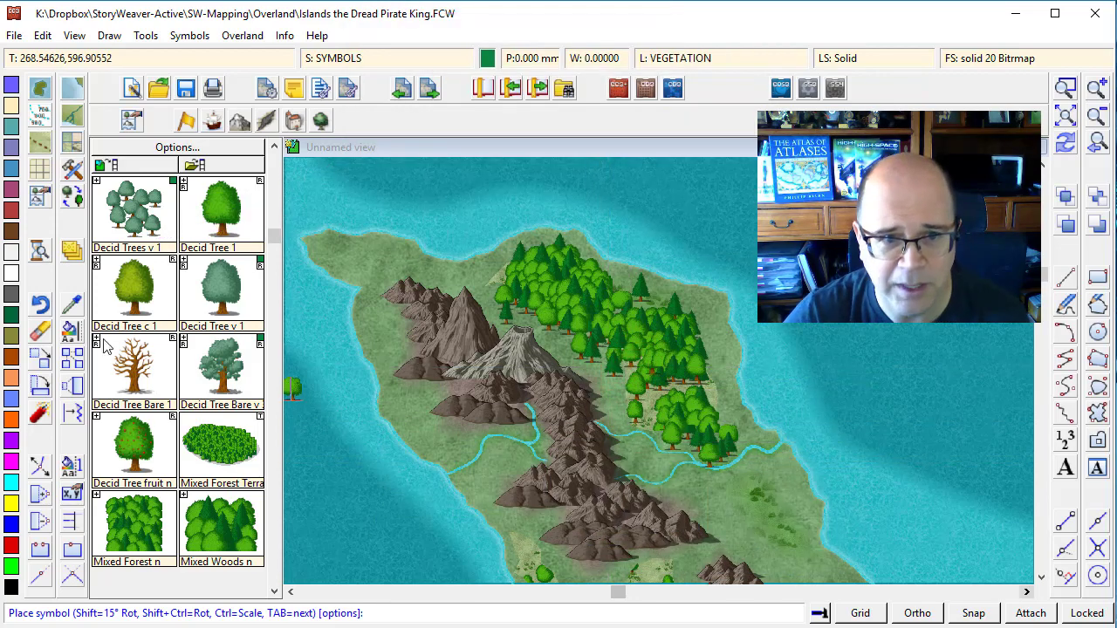
- Start sorting symbols in the map and select the northern and middle forest symbols east of the volcano
click(183, 36)
click(242, 202)
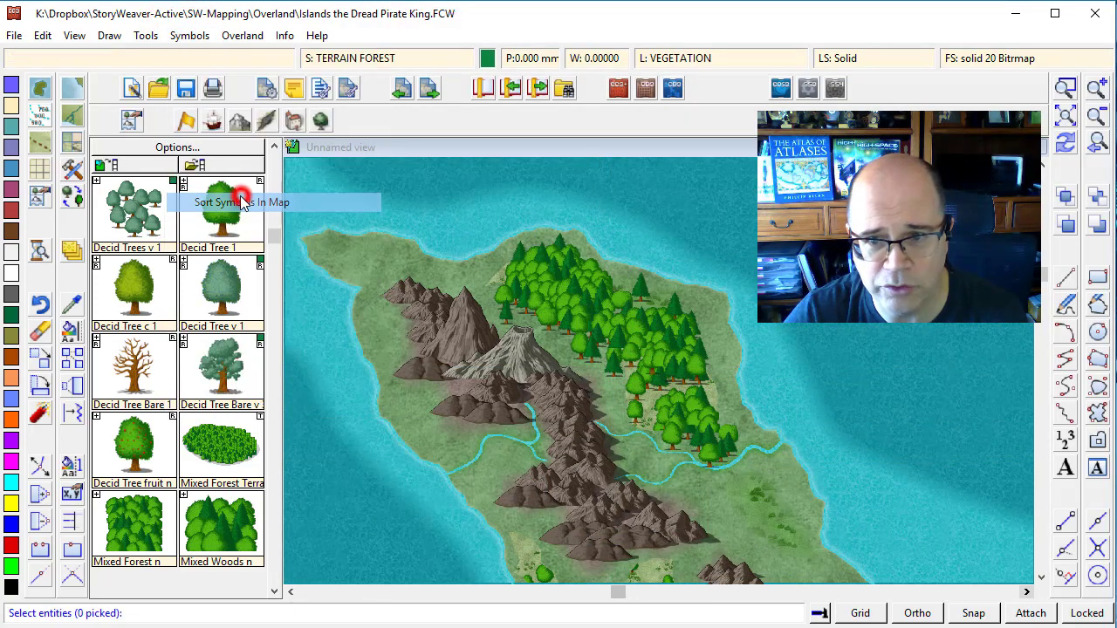
drag(498, 256, 546, 279)
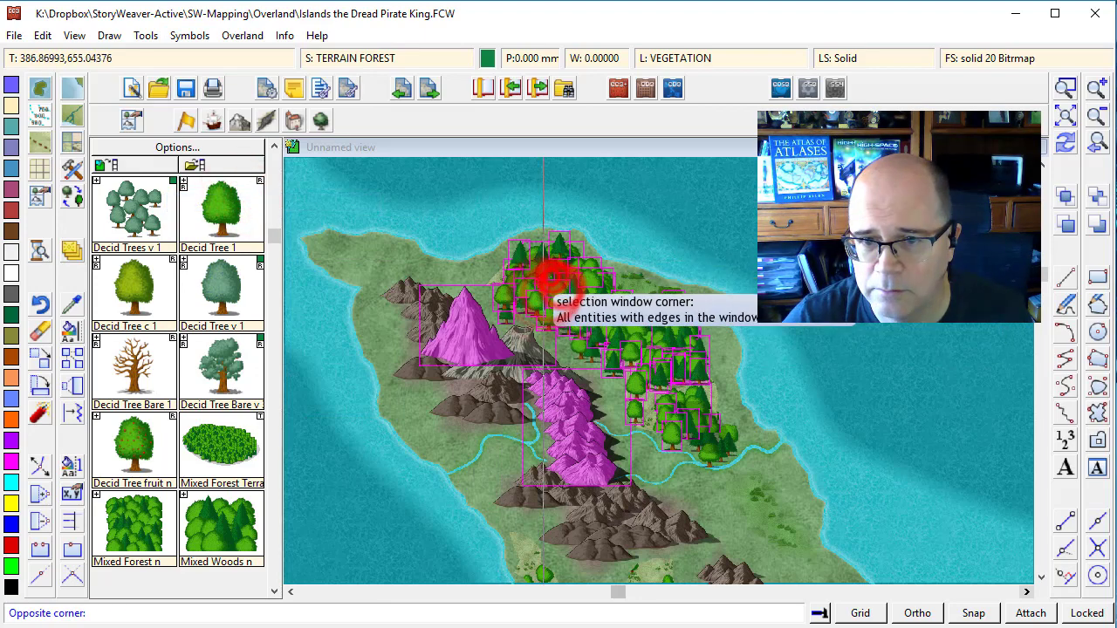
click(543, 277)
click(533, 272)
click(549, 267)
click(495, 263)
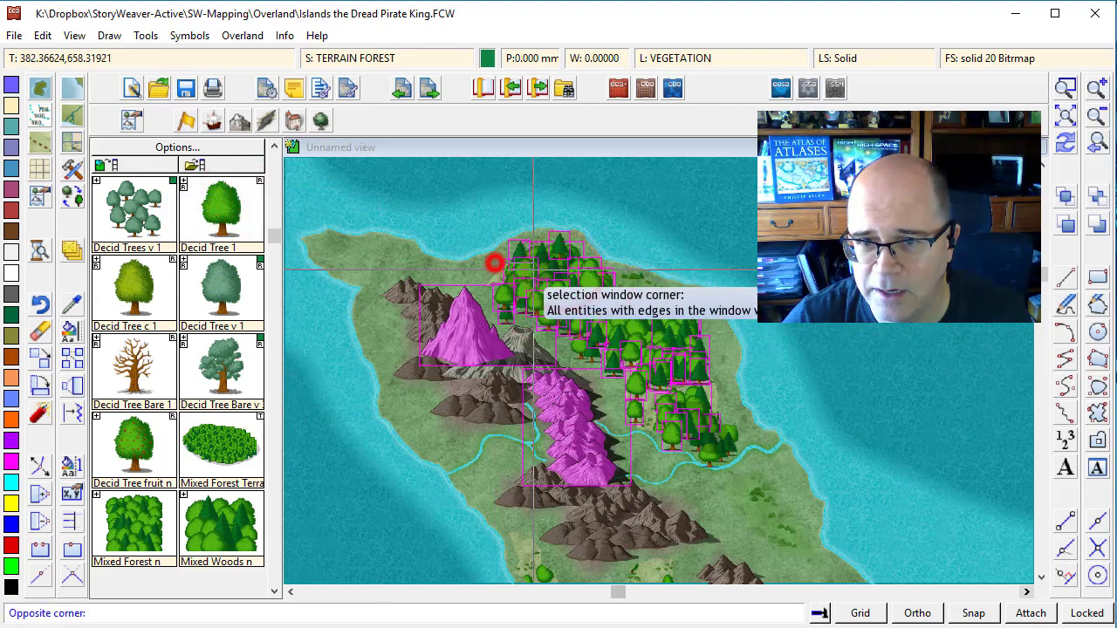
click(579, 294)
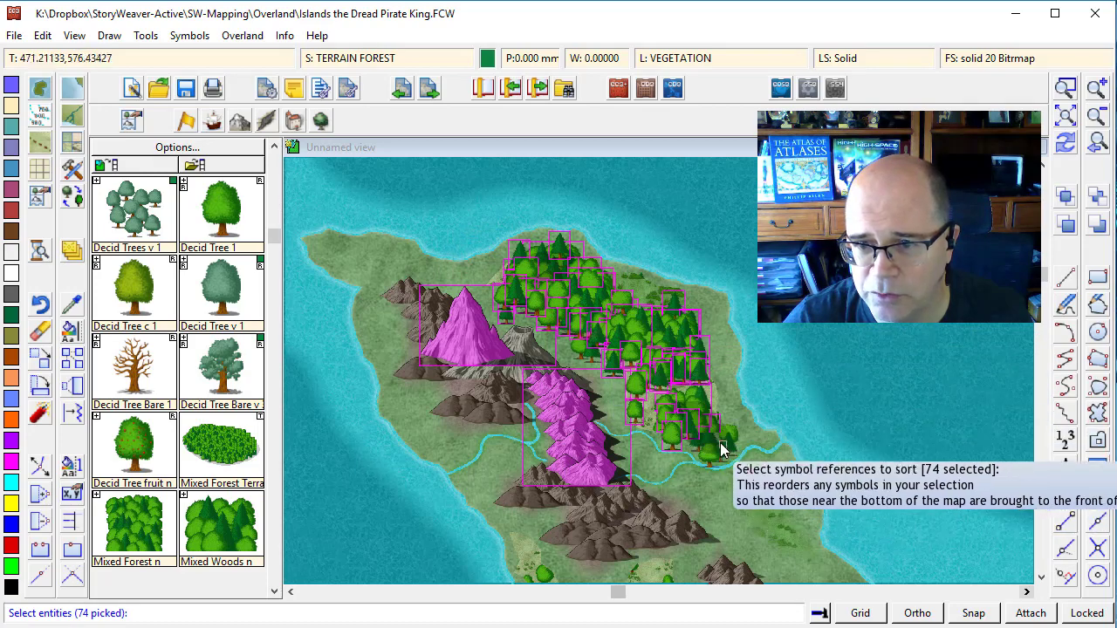
- Add the remaining tree symbols of the southernmost forest cluster by the river to the sort selection
click(723, 411)
click(711, 403)
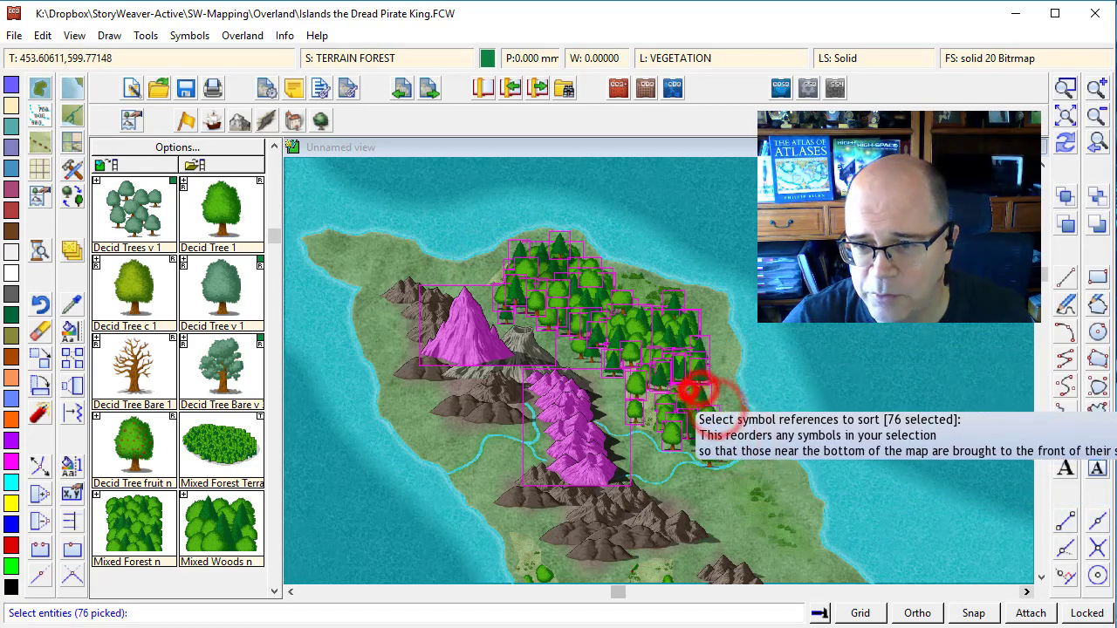
click(689, 391)
click(682, 408)
click(701, 449)
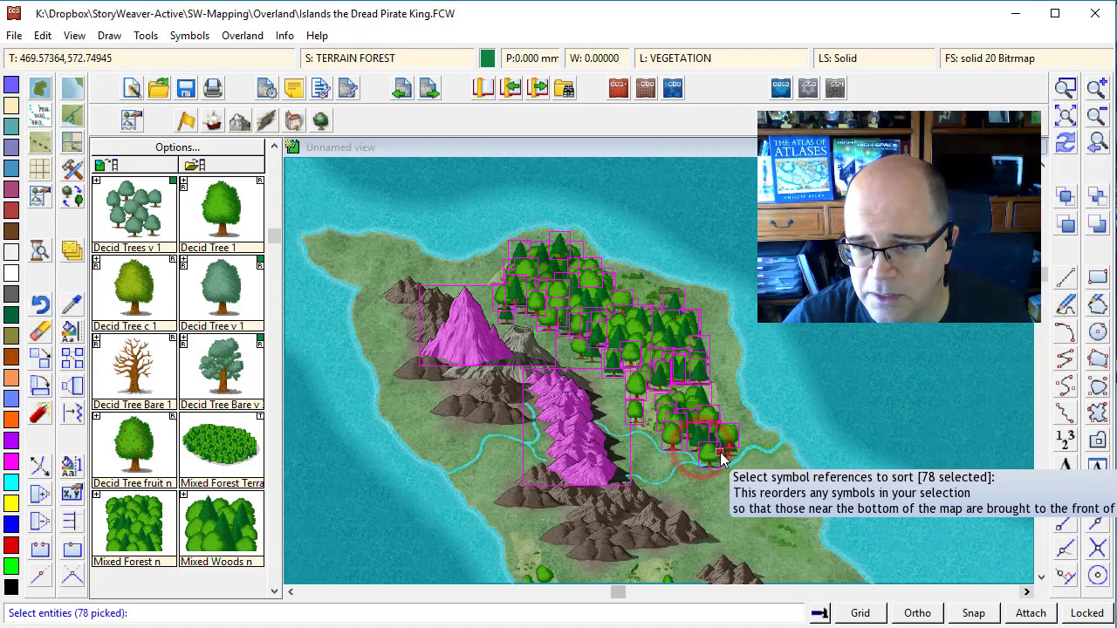
click(715, 453)
click(701, 446)
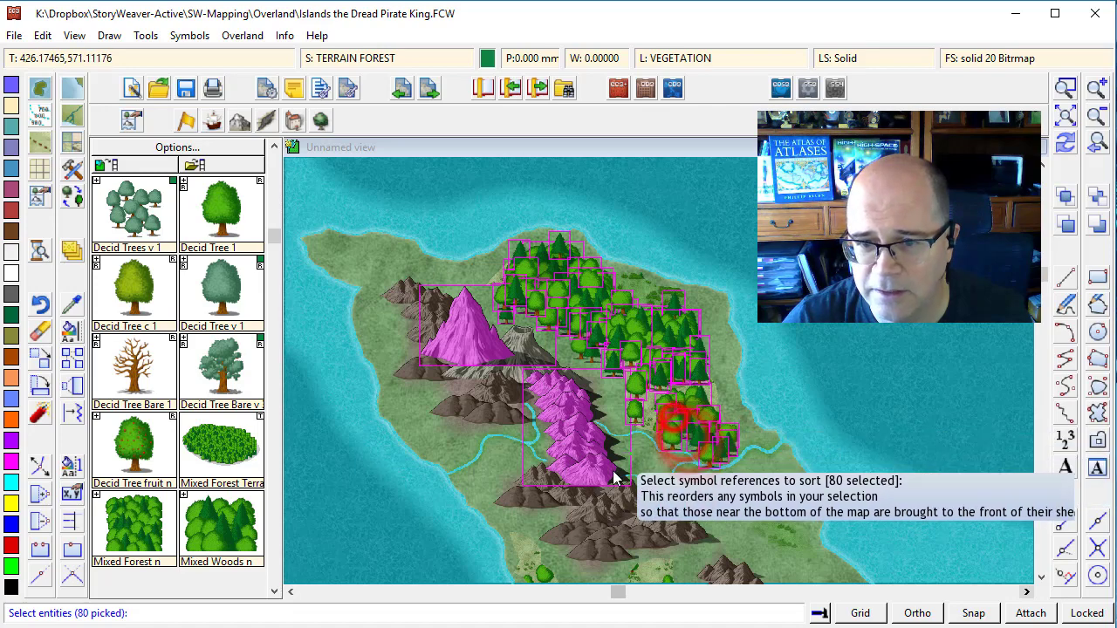
- Remove the mountain symbols beside and south of the grey volcano from the selection and sort the selected forest symbols
click(514, 484)
click(423, 363)
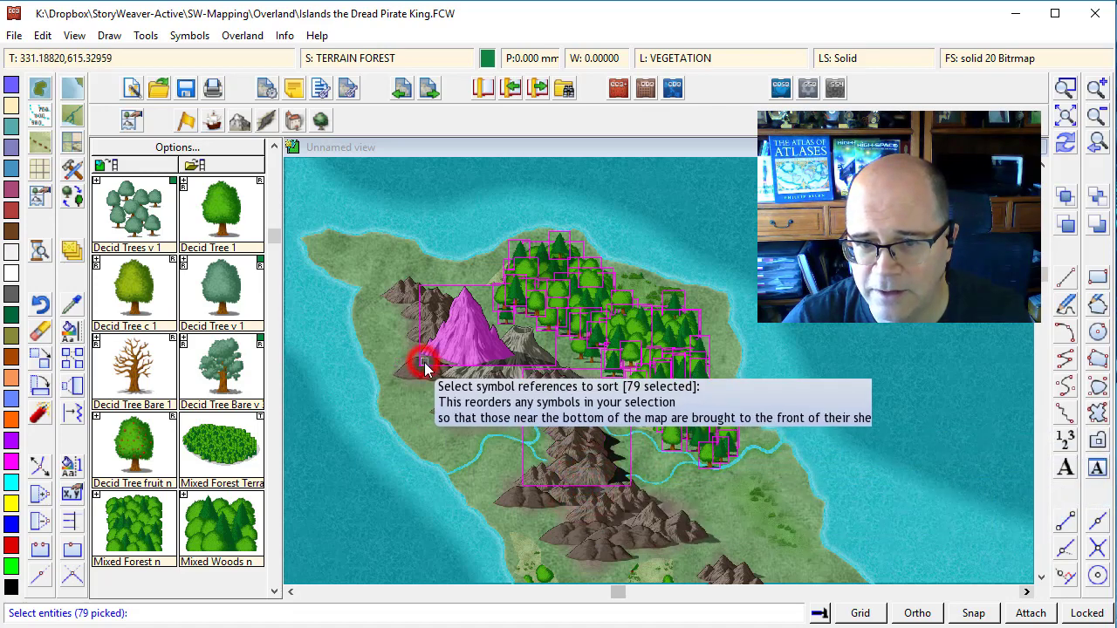
click(424, 364)
right_click(493, 311)
click(554, 318)
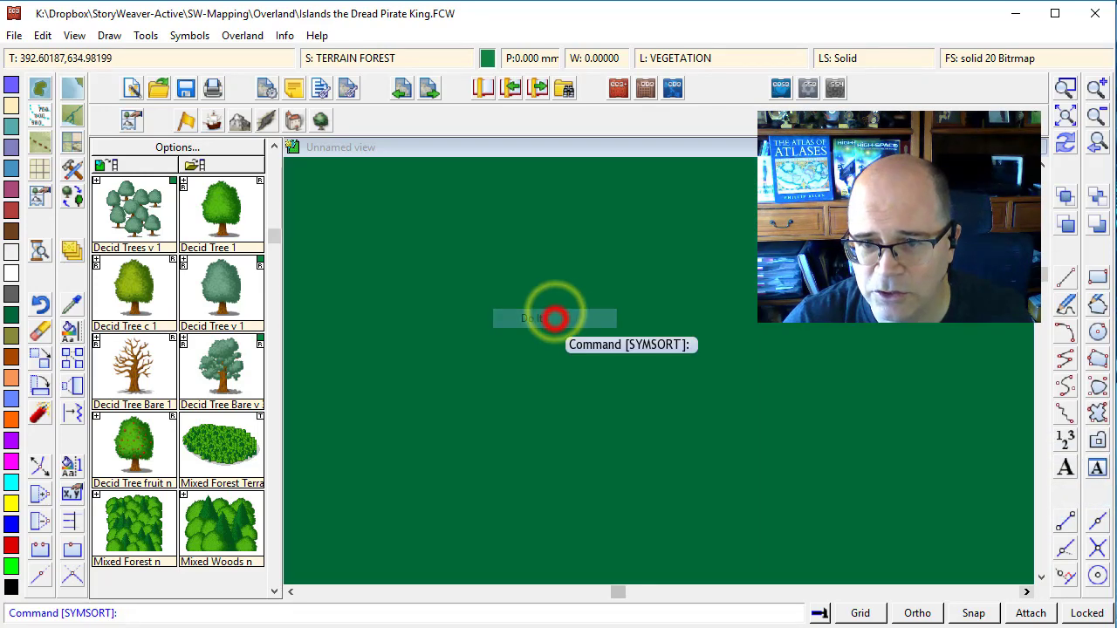
- Place Decid Trees symbols as a small forest on the western coastal plain beside the cloud-capped mountain
click(1066, 115)
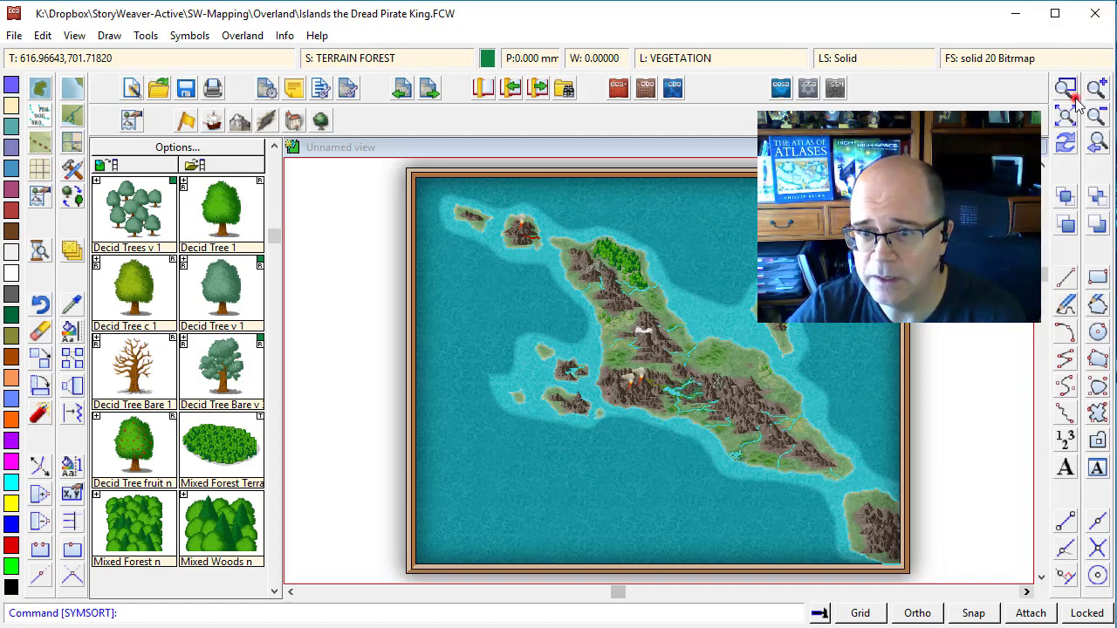
click(1068, 90)
click(549, 217)
click(782, 429)
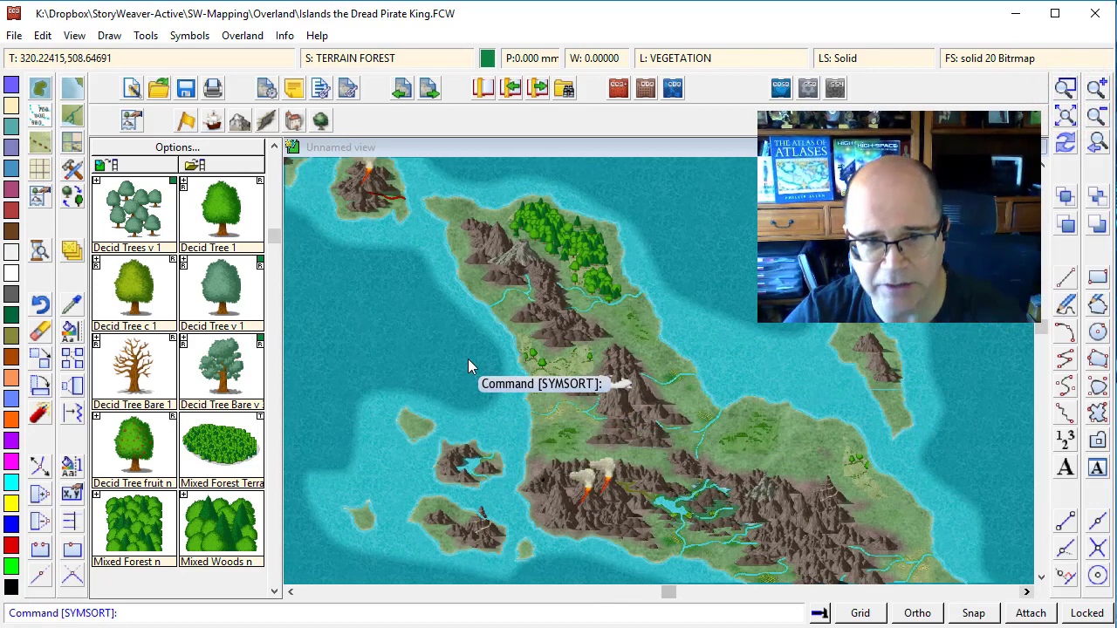
click(273, 207)
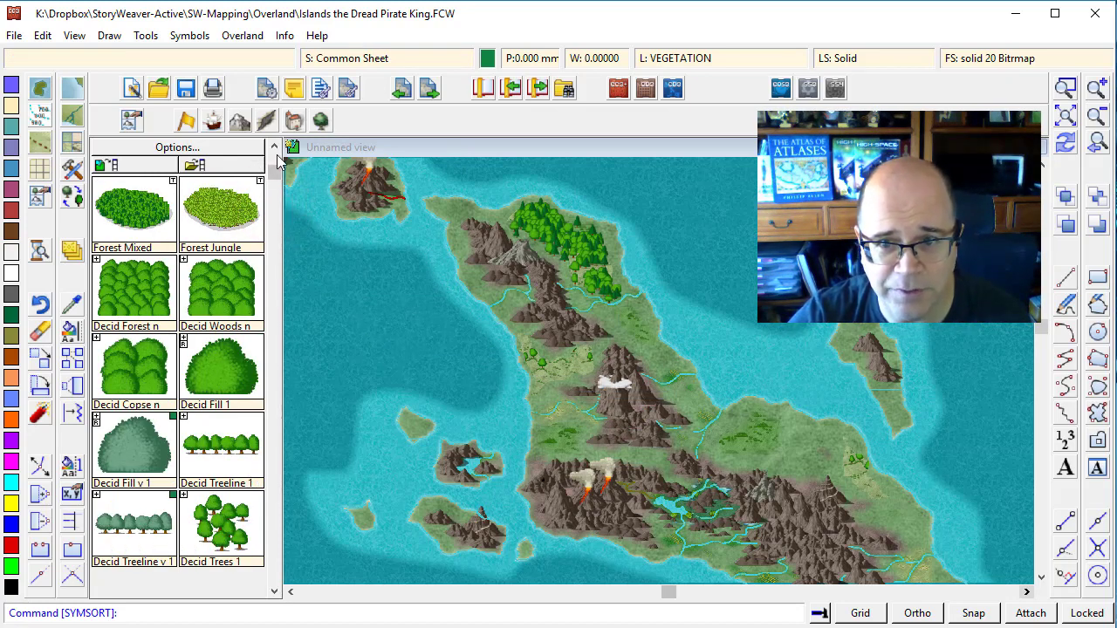
click(275, 163)
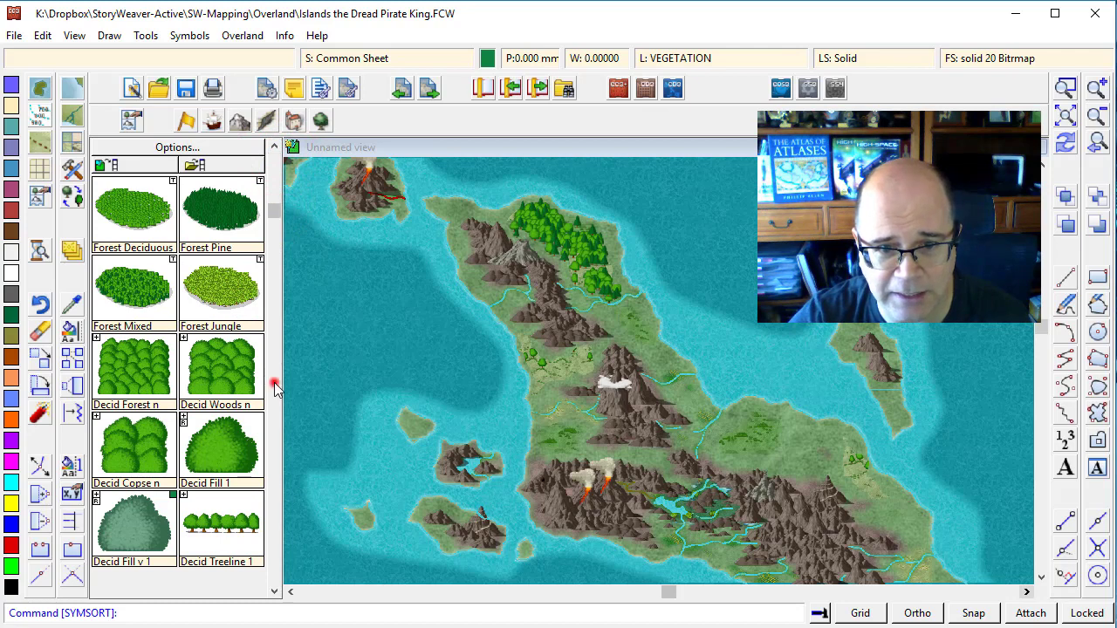
click(275, 387)
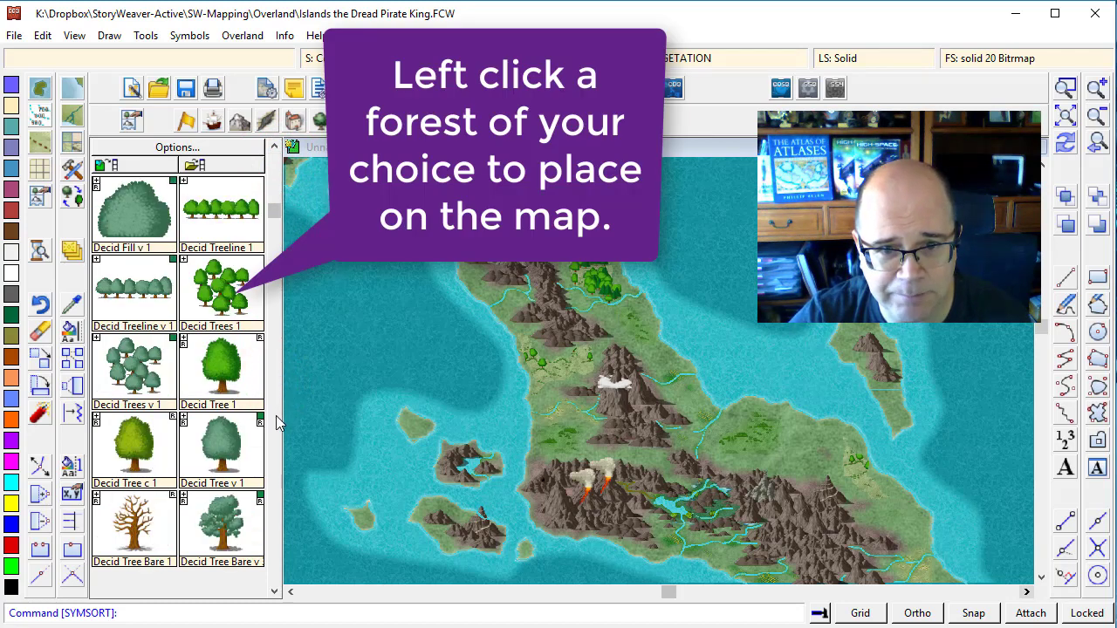
click(229, 288)
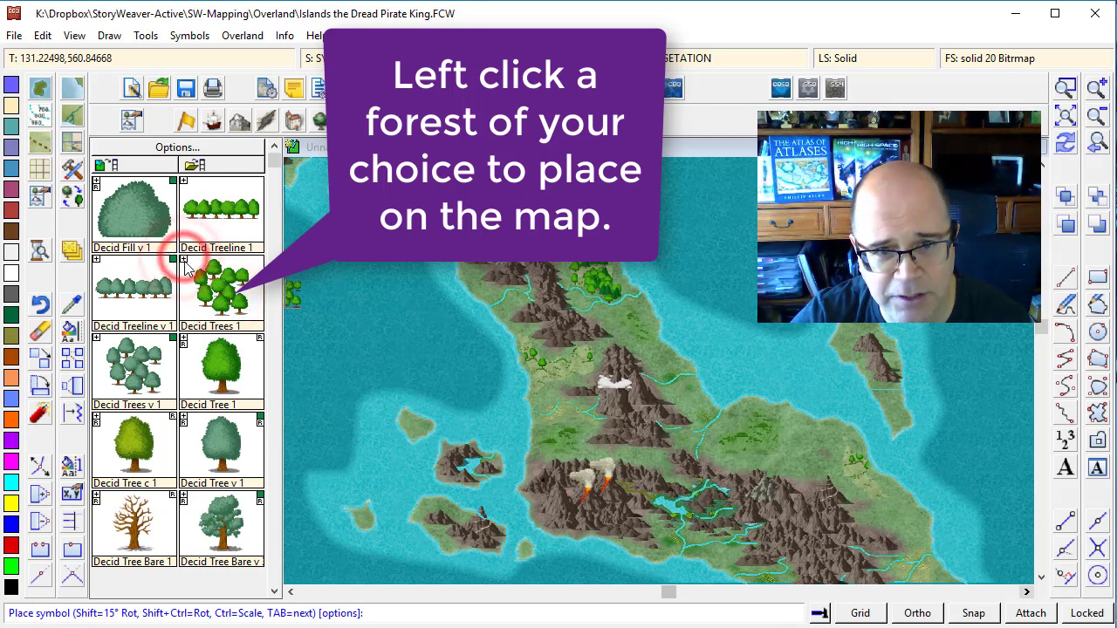
click(184, 260)
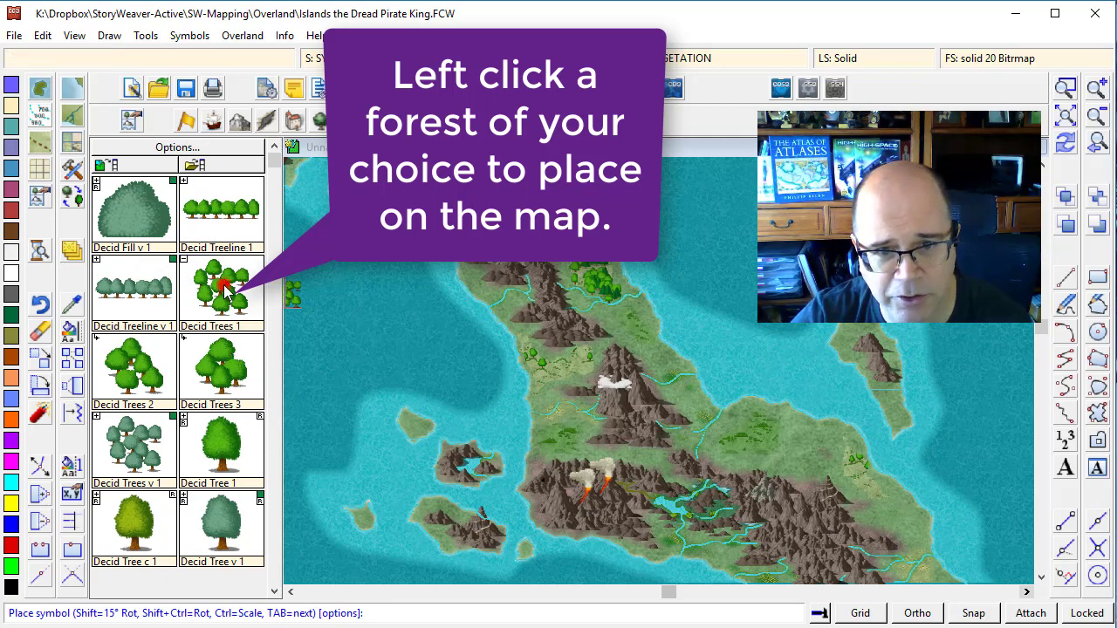
click(542, 375)
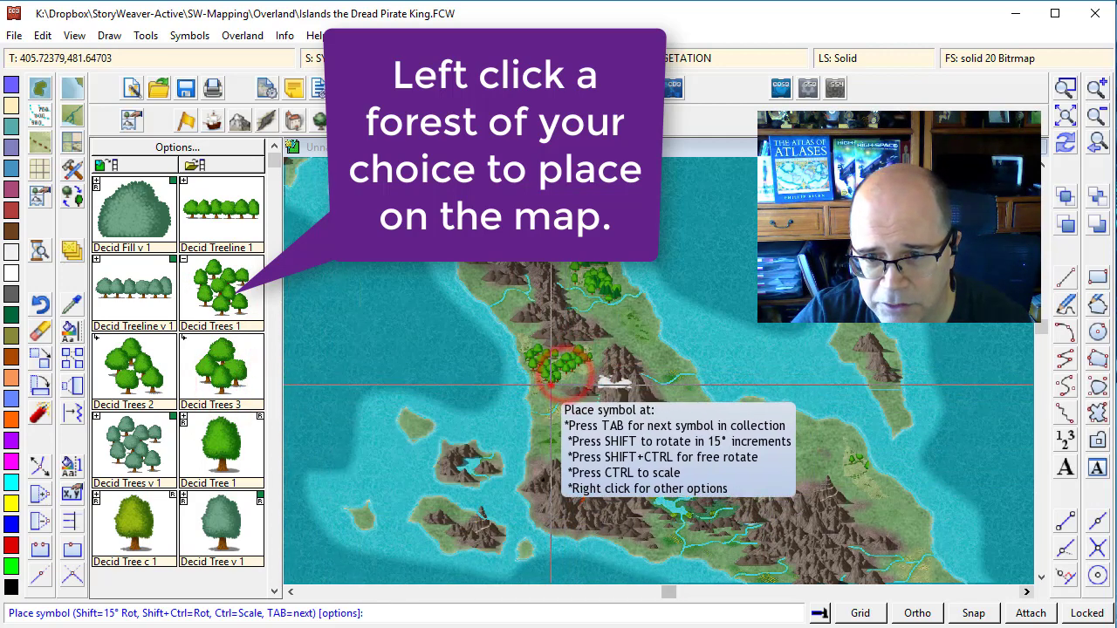
- Scatter single Decid Tree 1 symbols around the western deciduous forest, on its southern edge and in the open land to the north and south
click(223, 441)
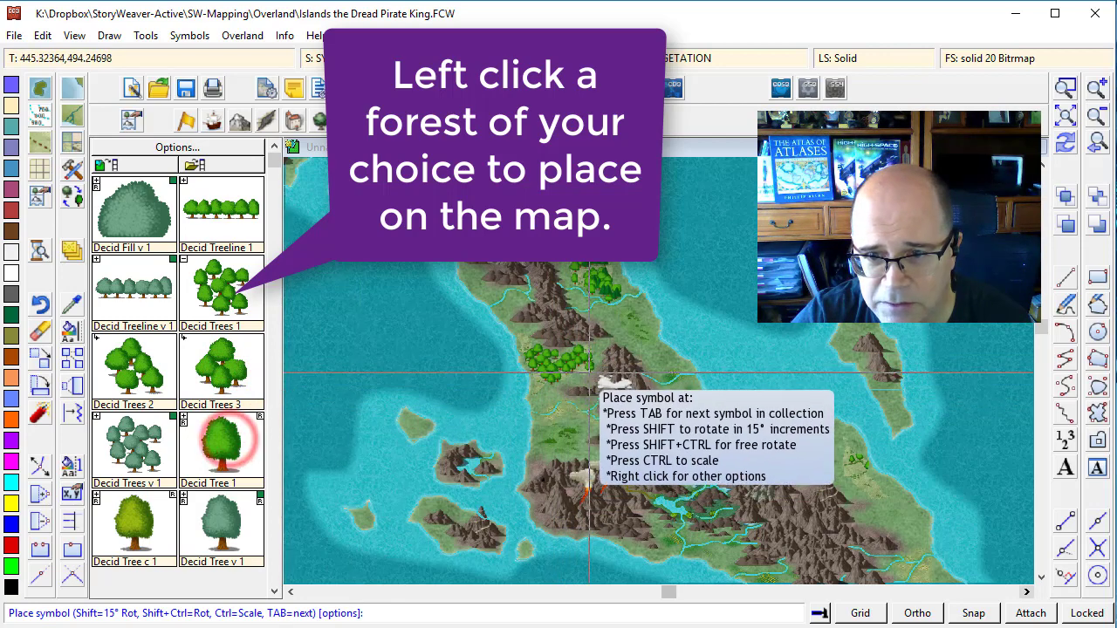
click(575, 377)
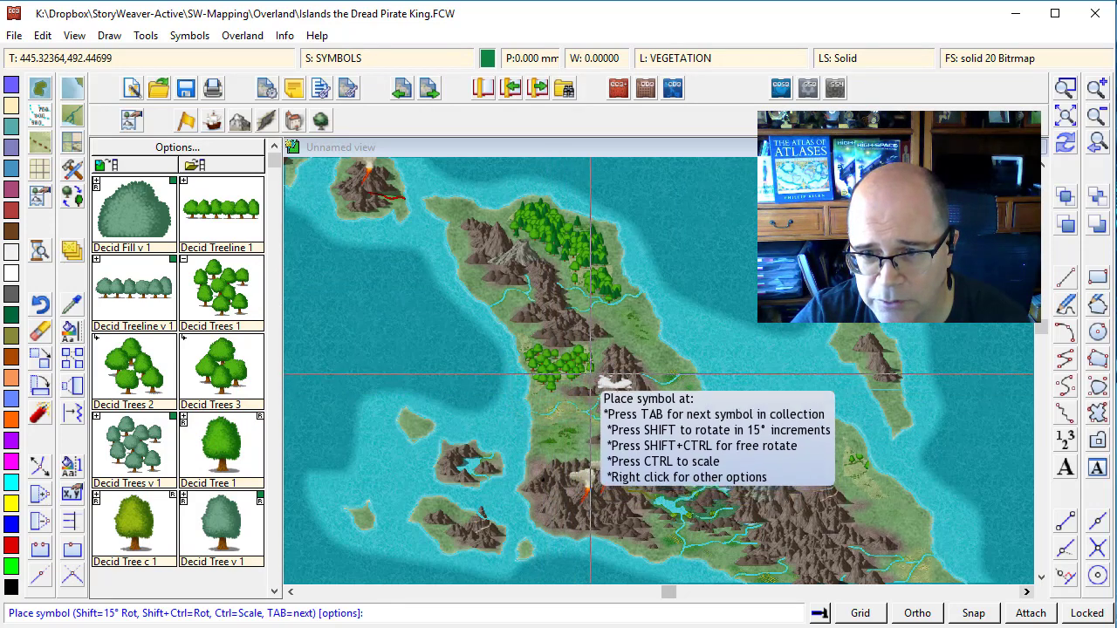
scroll(587, 384, up, 2)
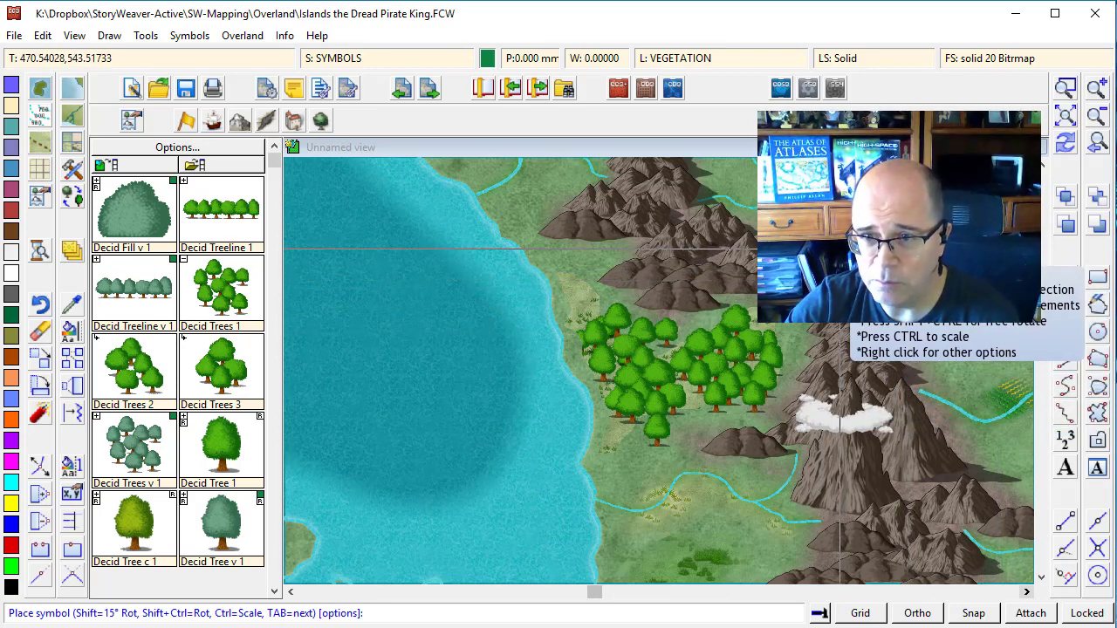
click(578, 307)
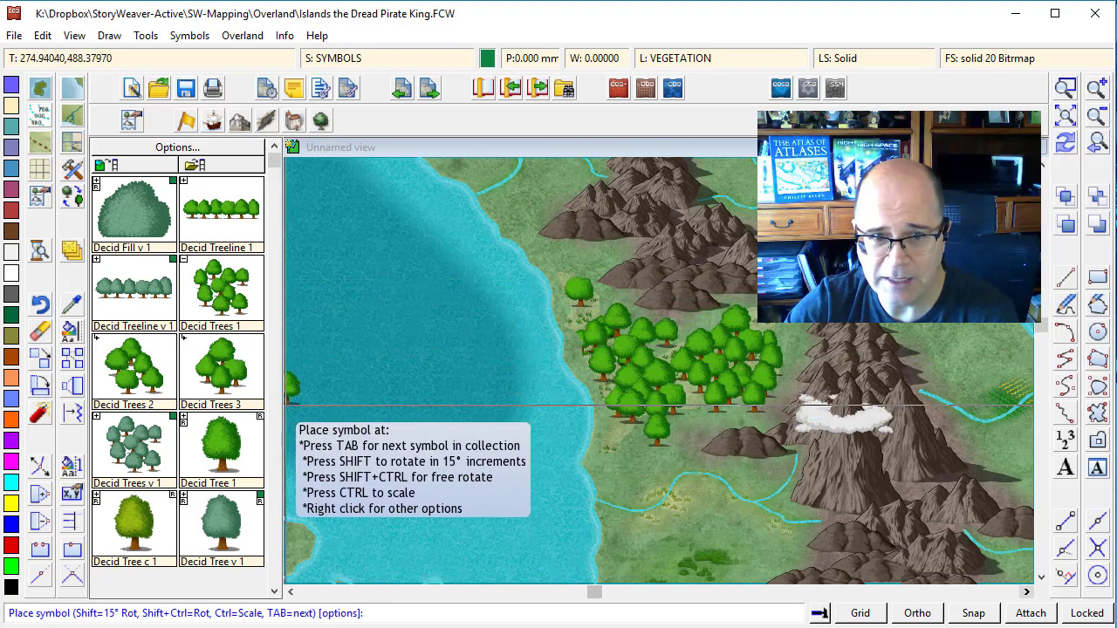
click(599, 253)
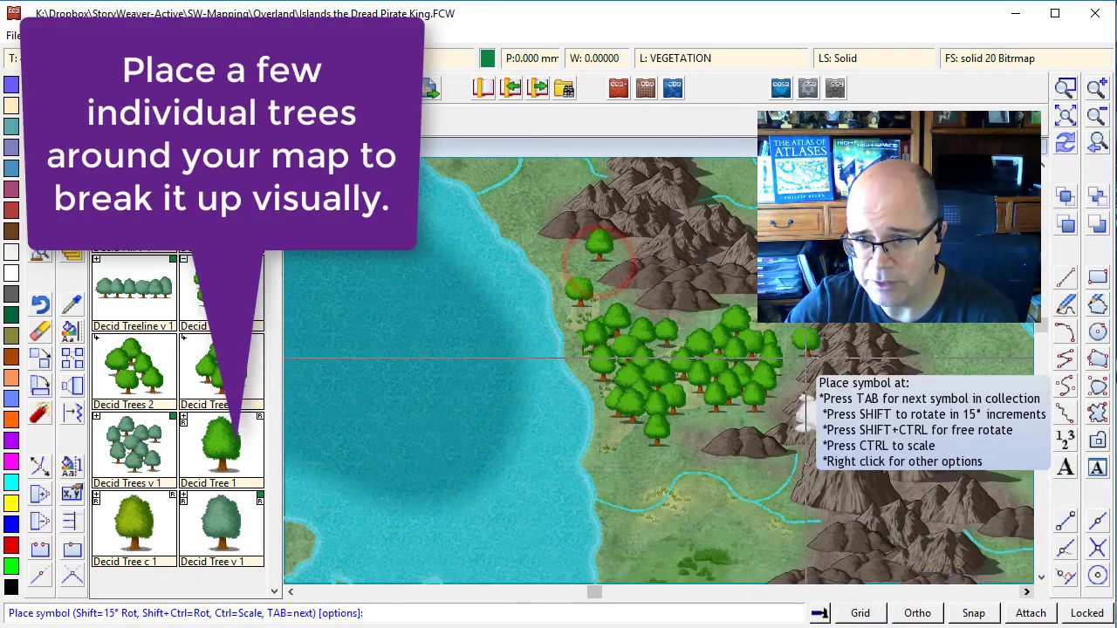
click(756, 491)
click(612, 469)
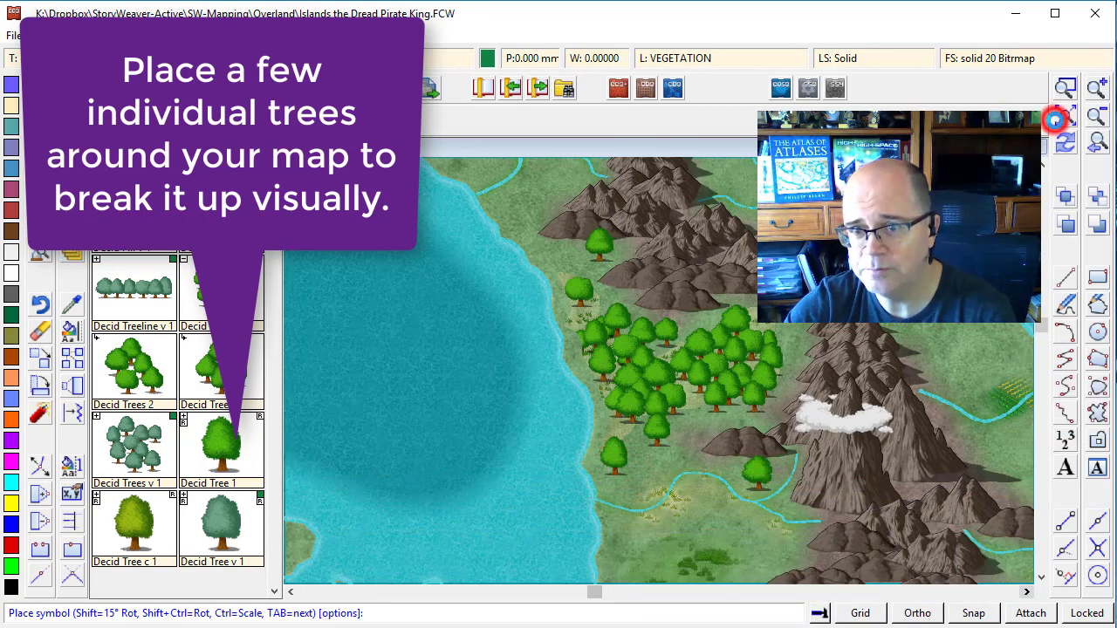
- Place random trees from the Decid Tree Bare 1 collection around the lake and swamp east of the erupting volcanoes
click(1055, 119)
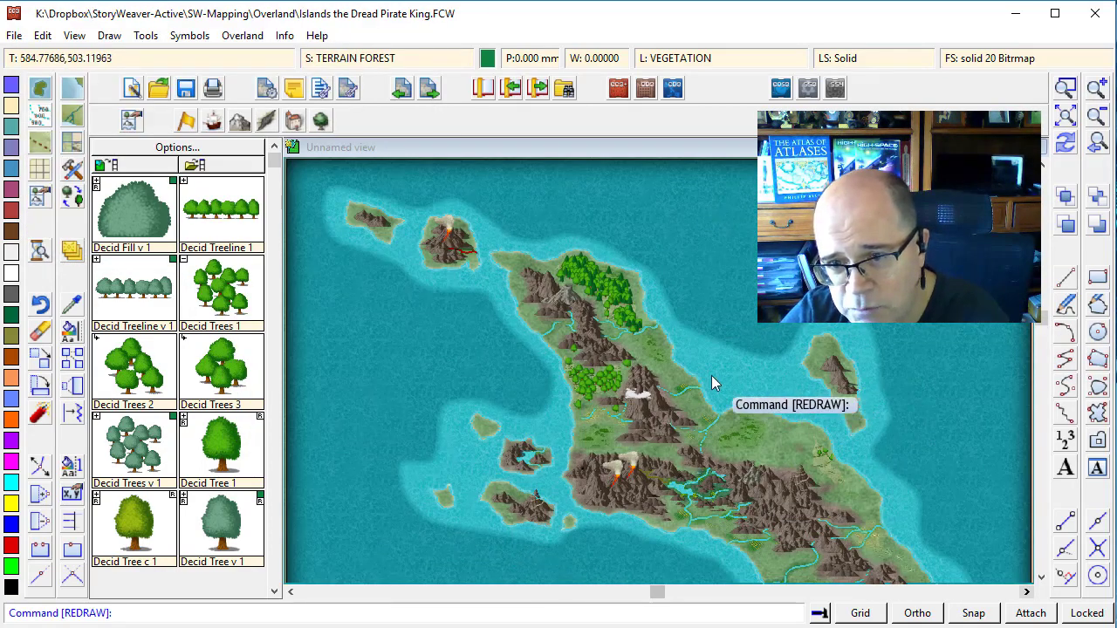
click(275, 523)
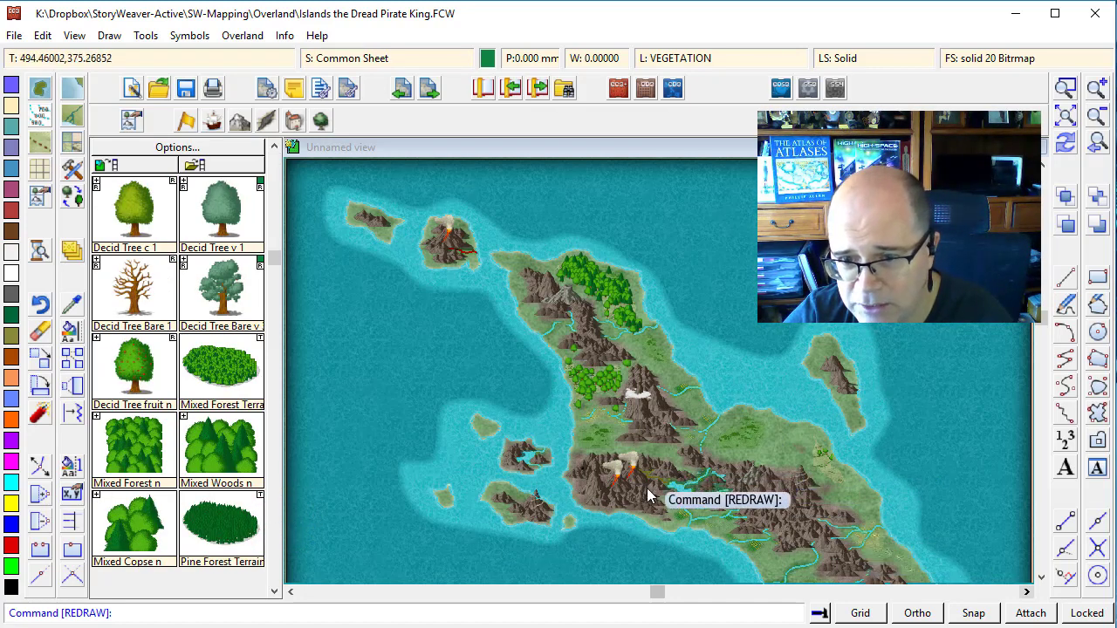
click(1066, 85)
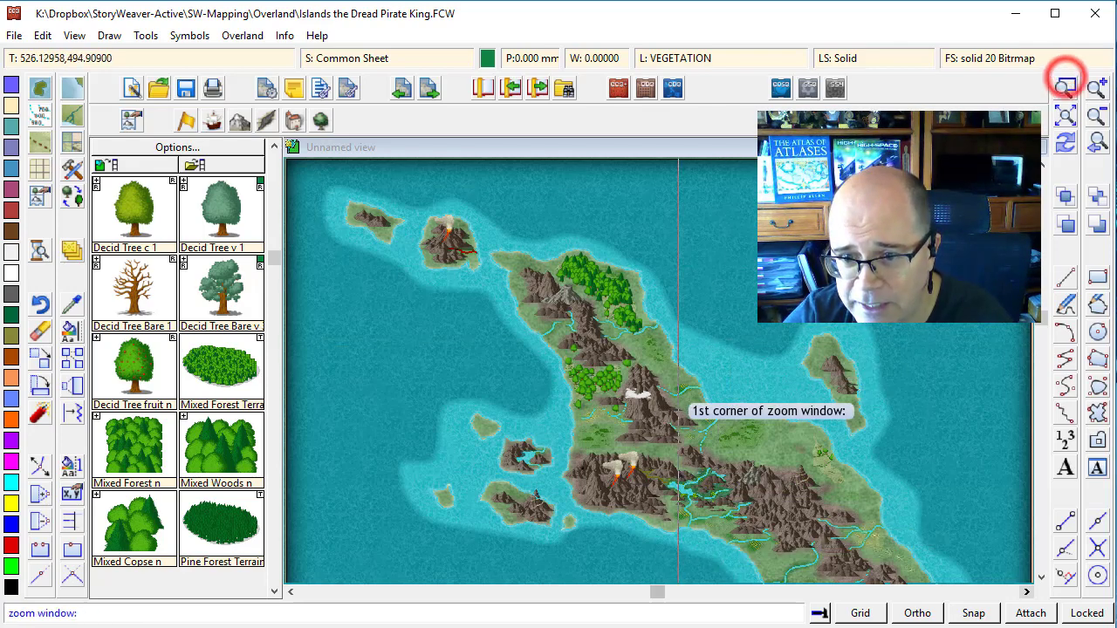
click(644, 432)
click(761, 534)
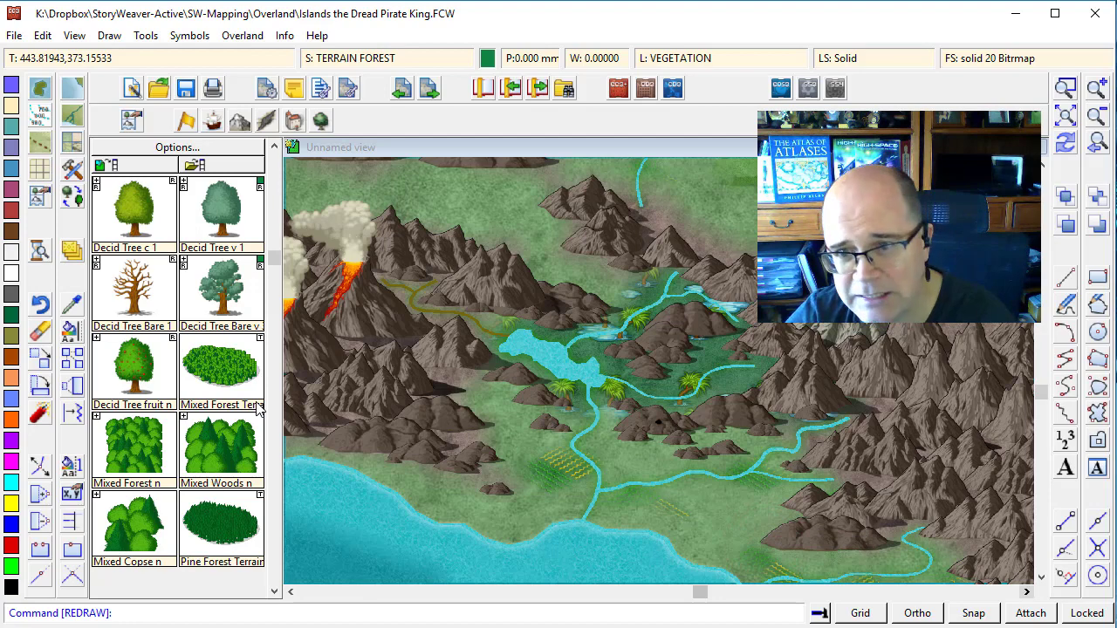
click(135, 297)
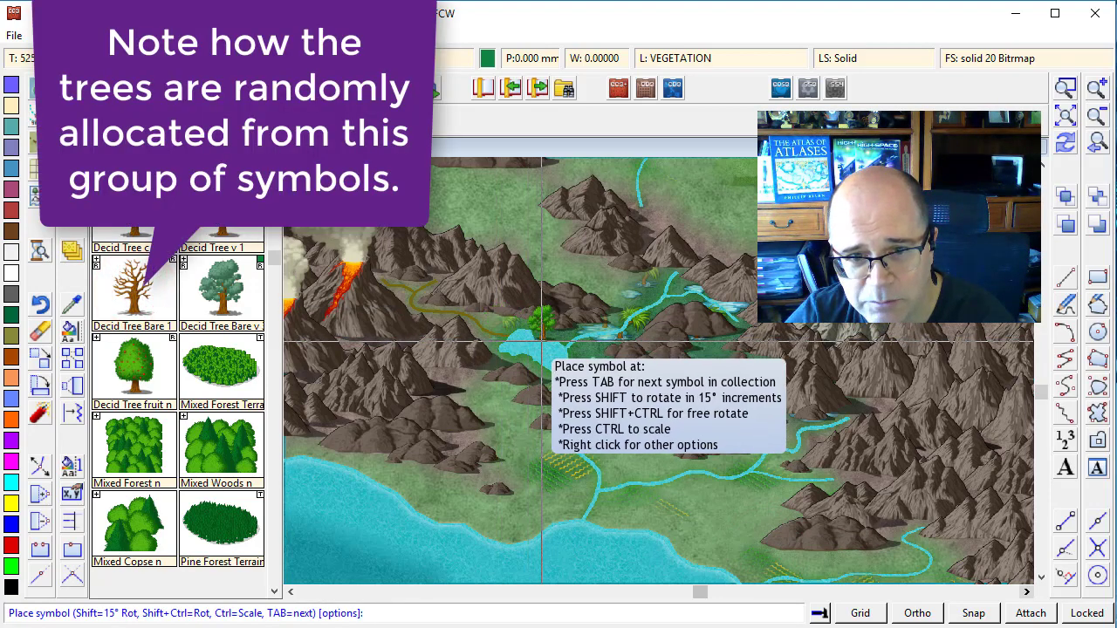
click(509, 329)
click(564, 397)
click(613, 397)
click(692, 393)
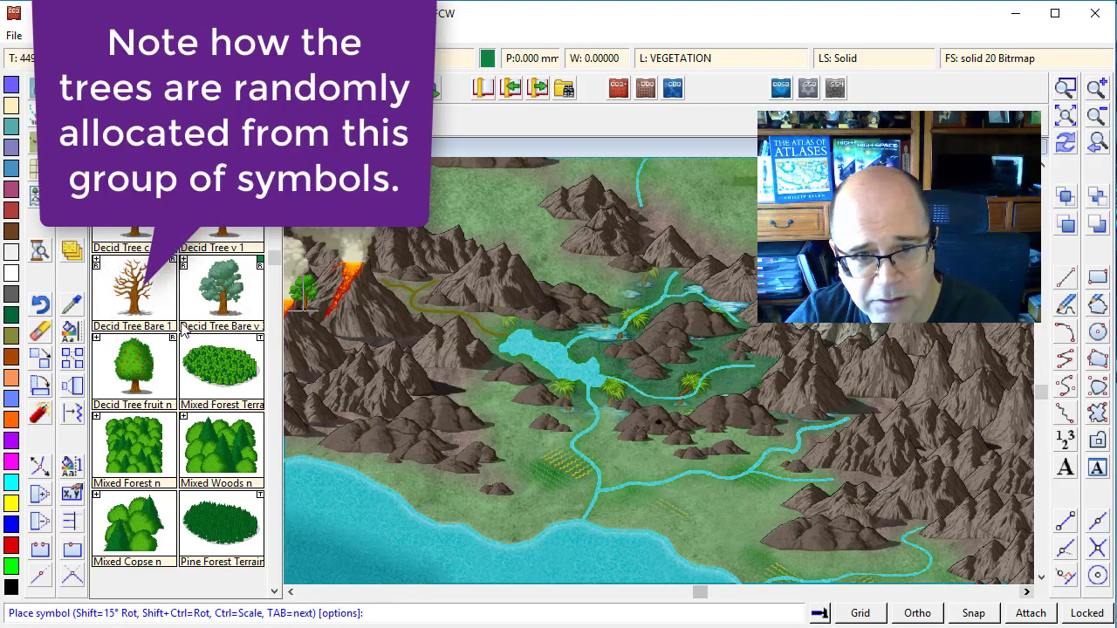
click(583, 354)
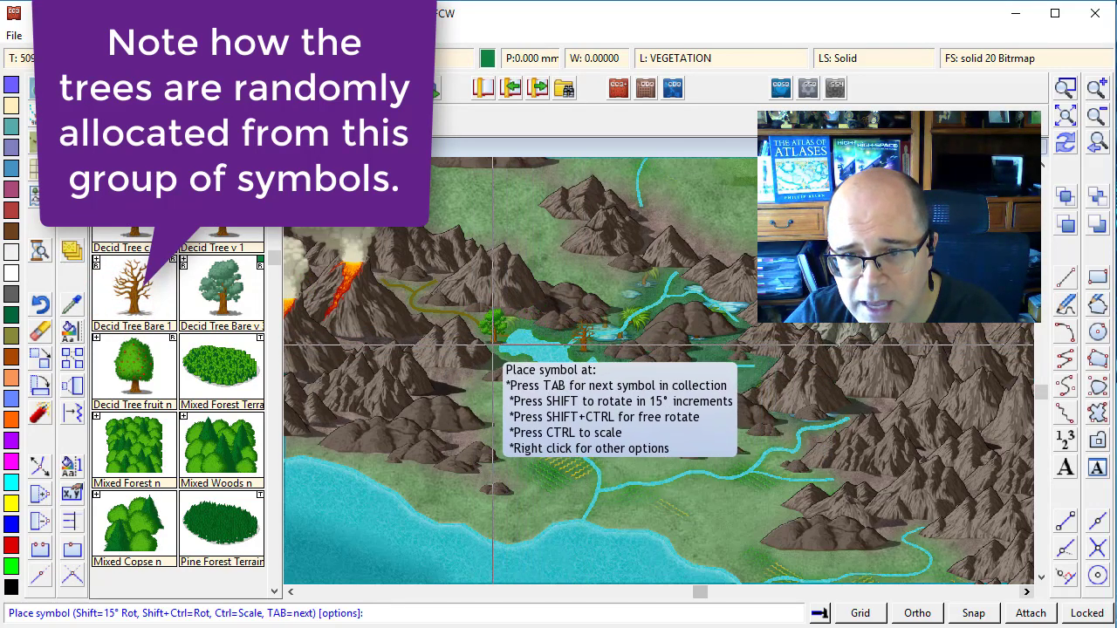
click(491, 344)
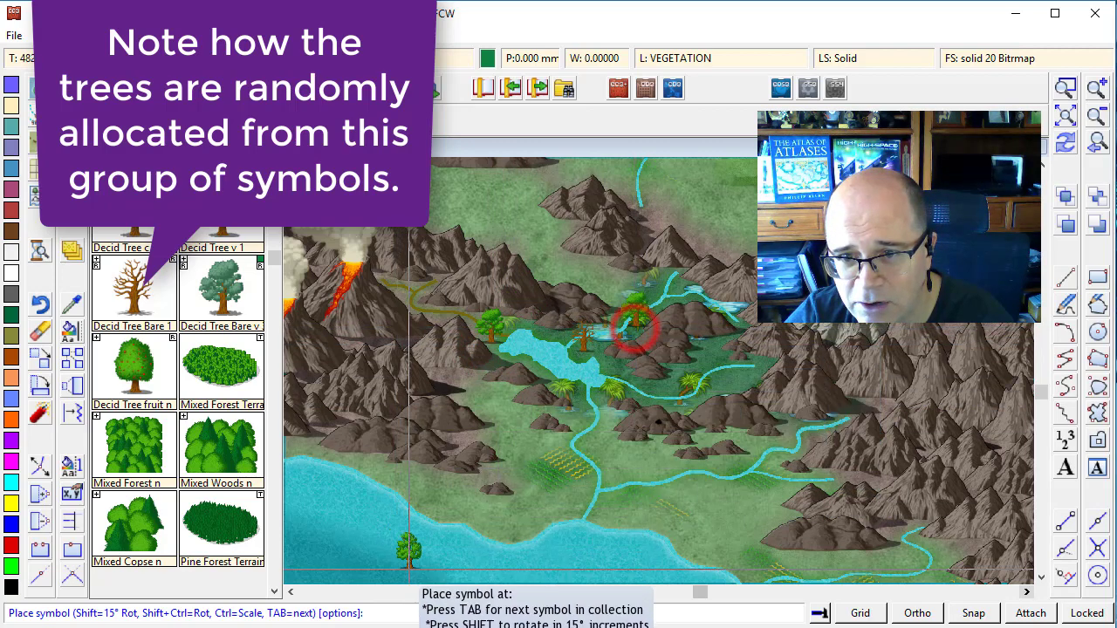
- Expand the Decid Tree Bare 1 collection and place leafless trees north of the swamp and along the brown stream beside the volcano
click(96, 260)
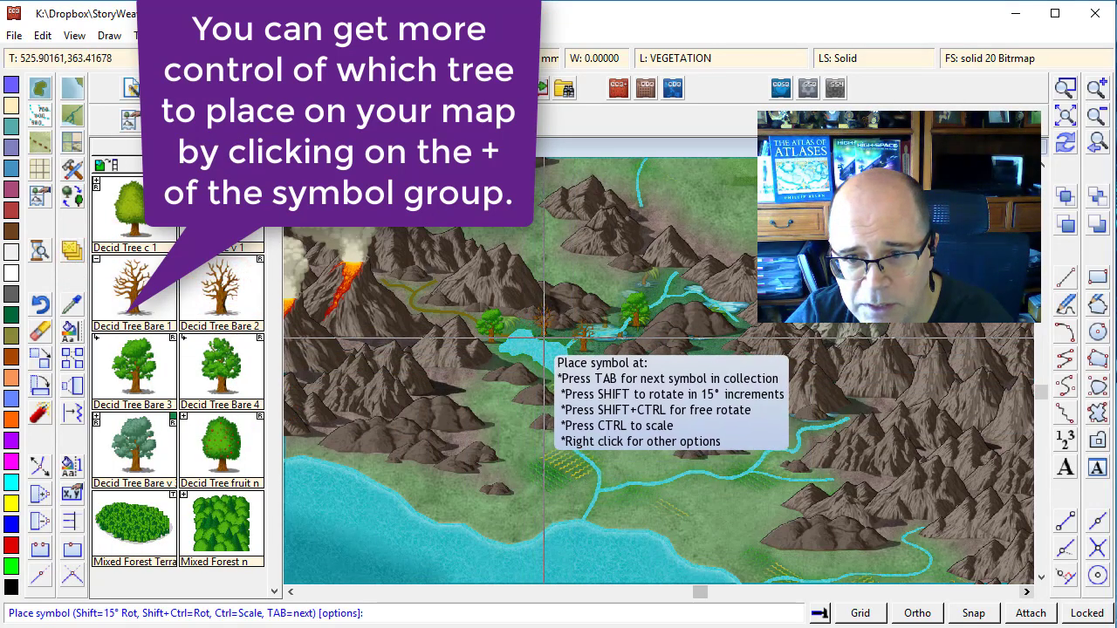
click(651, 288)
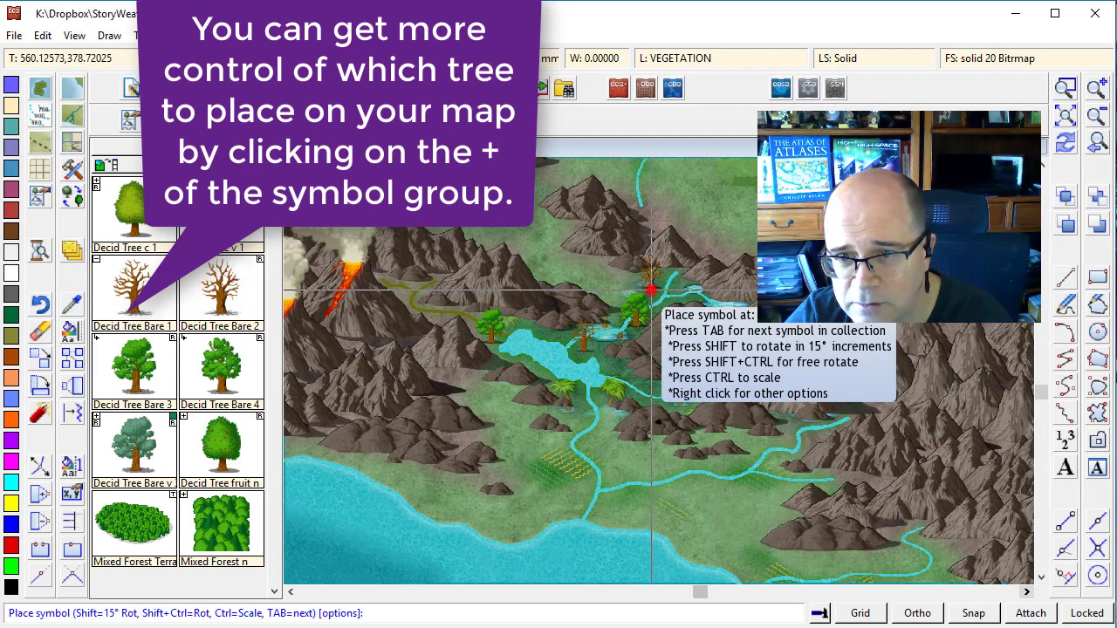
click(440, 307)
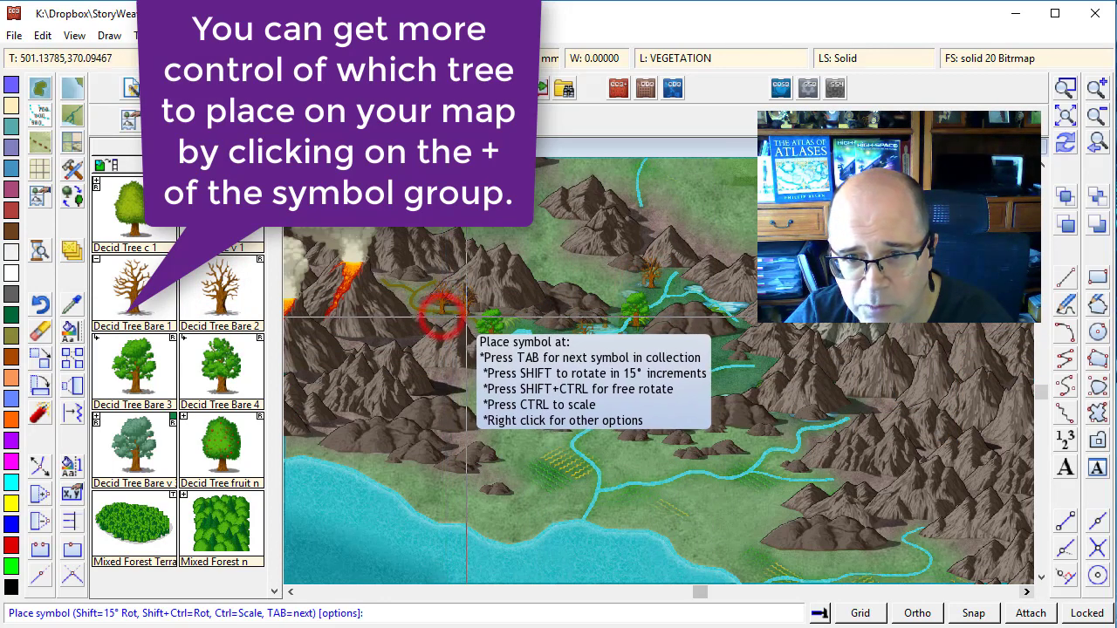
click(470, 314)
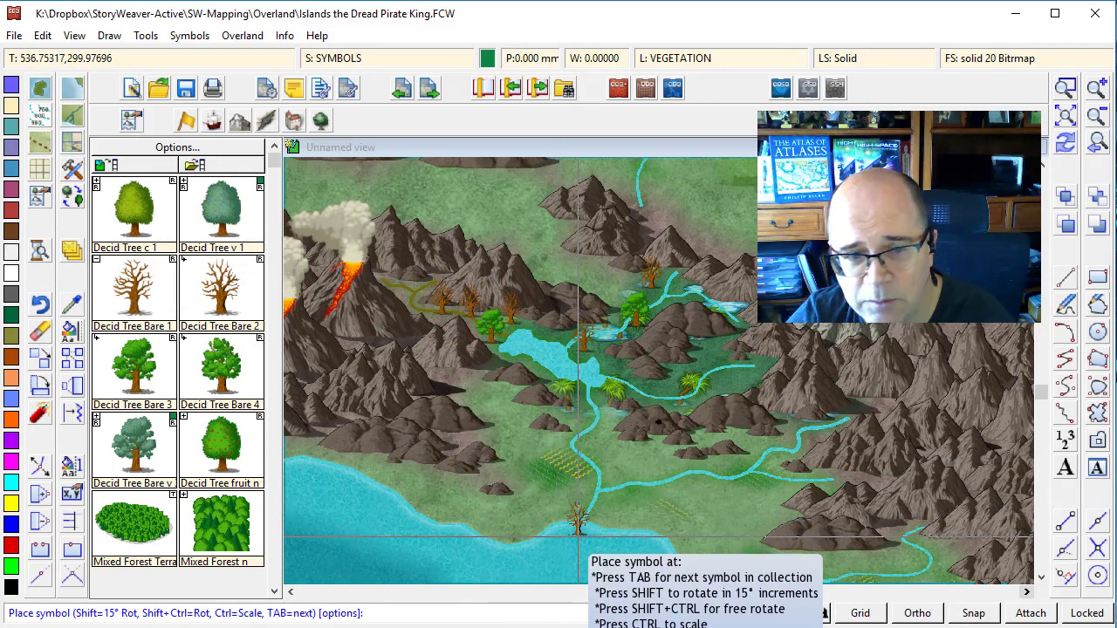
- Place Jungle Tree 1 palms at the lake's southern outlet and along the southern and eastern parts of the swamp
click(275, 486)
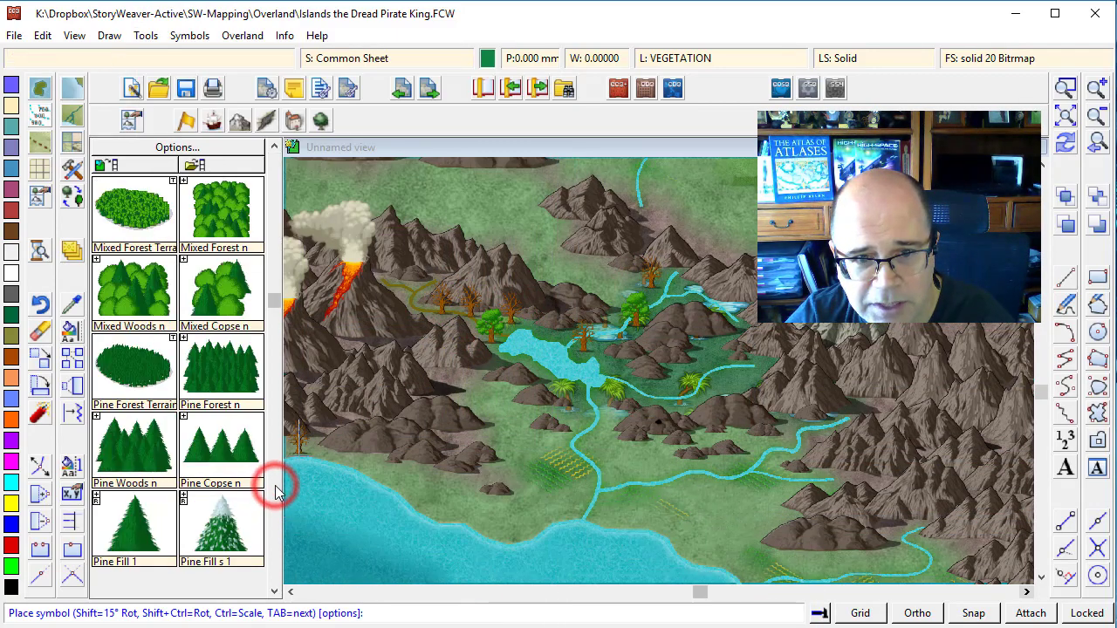
click(275, 486)
click(274, 487)
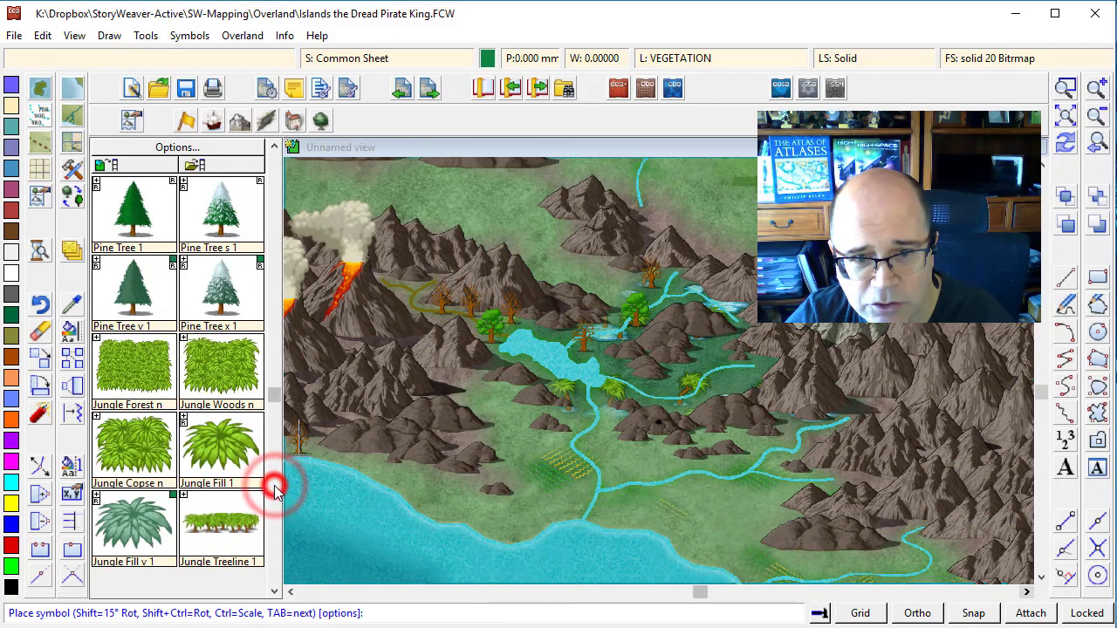
click(268, 532)
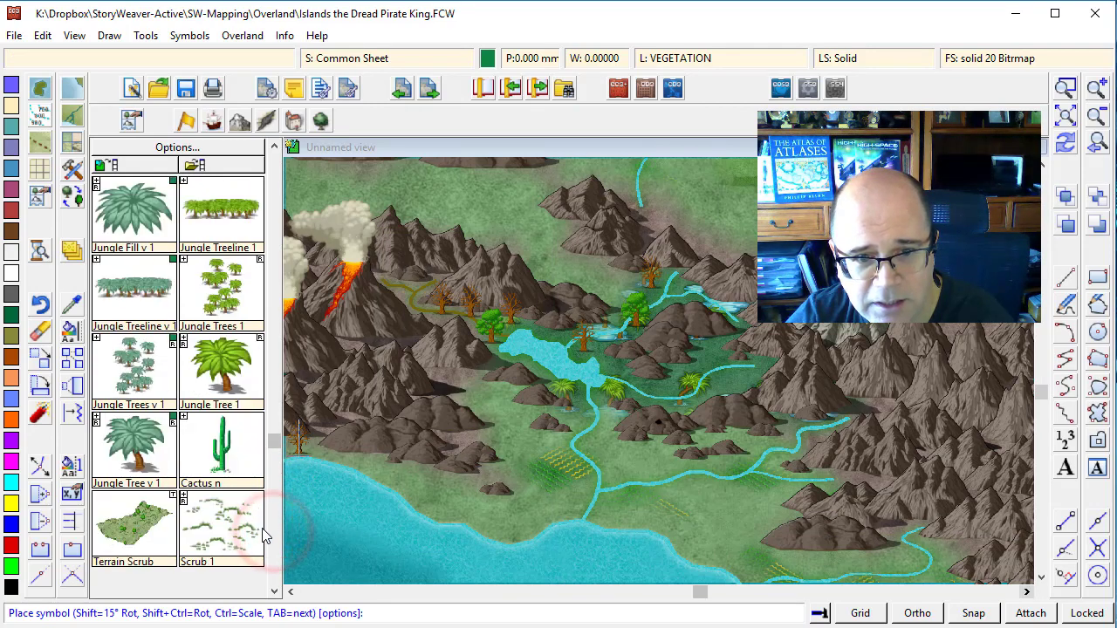
click(240, 381)
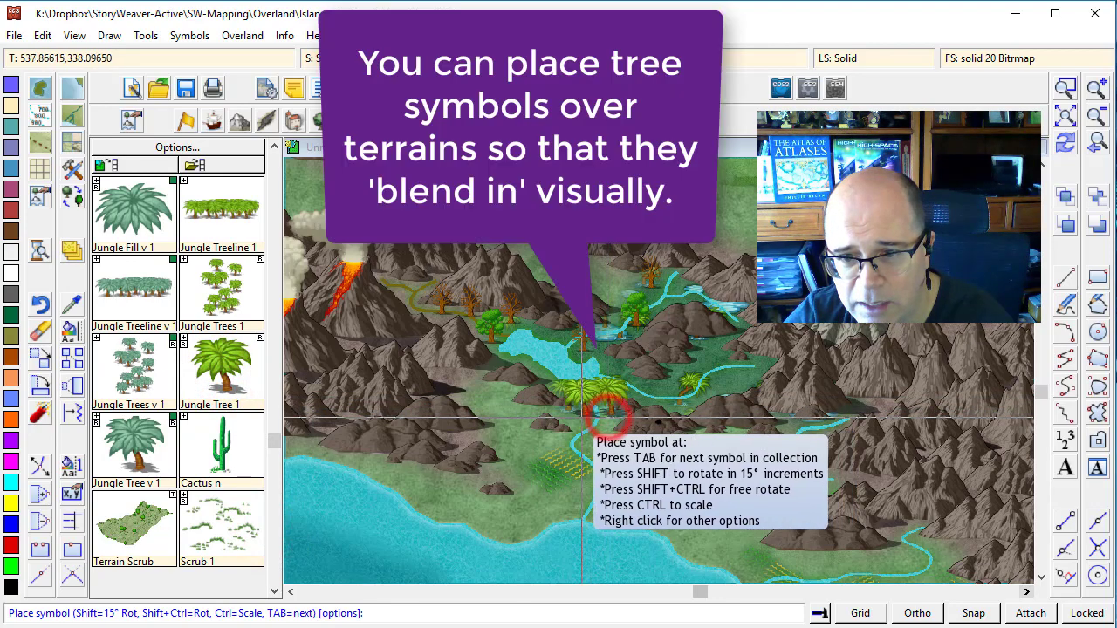
click(677, 408)
click(708, 365)
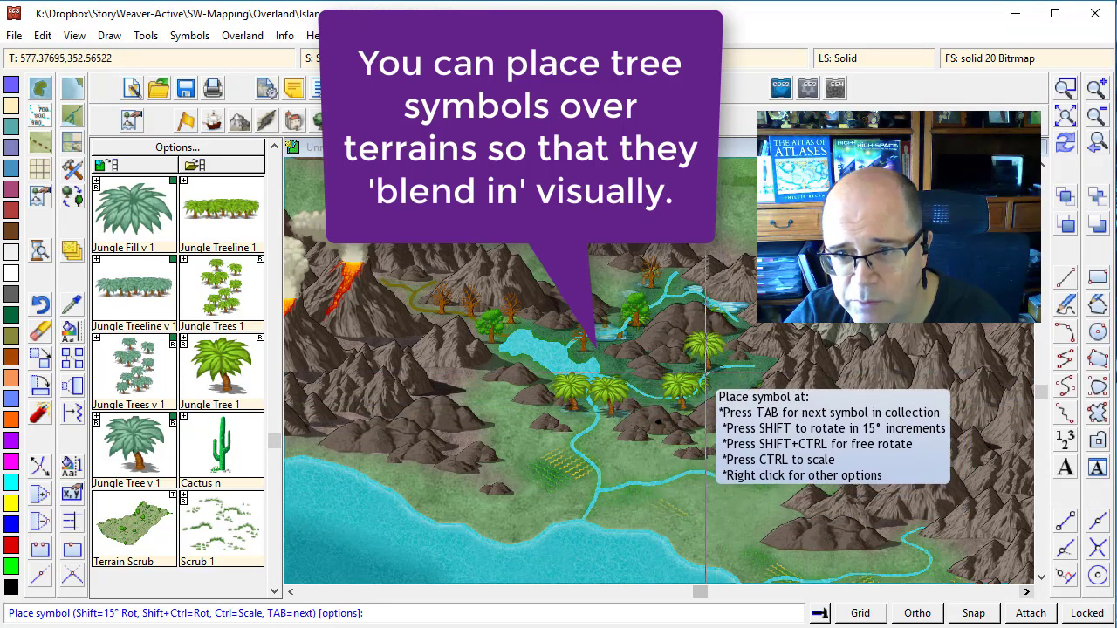
- Add more Jungle Tree 1 palms on the lake's northern and western shores, beside its outflowing river and across the swamp
click(546, 339)
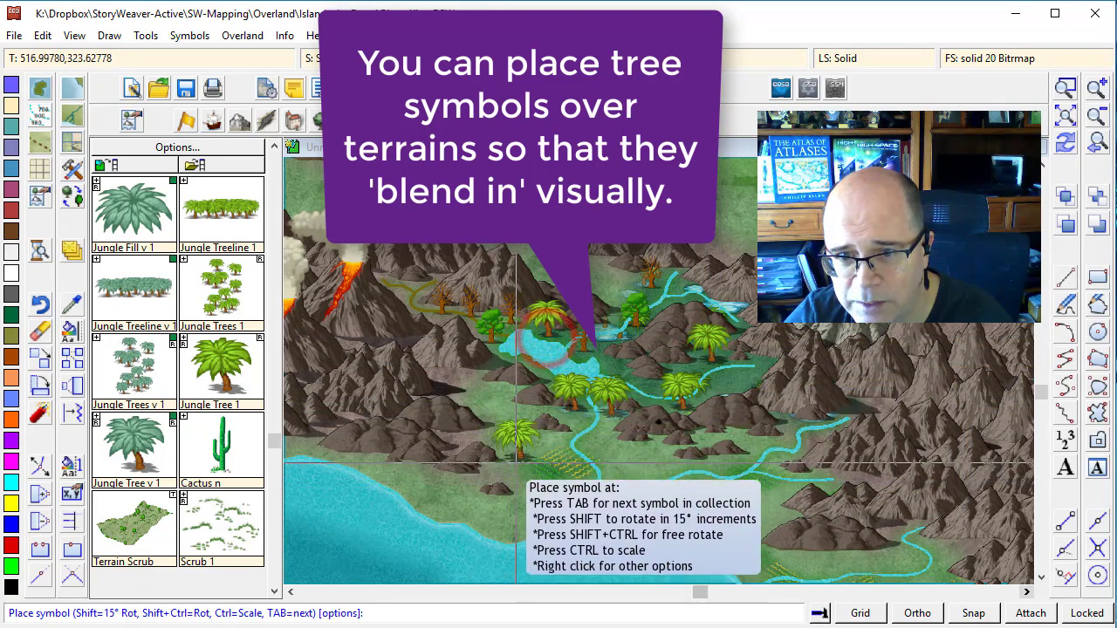
click(492, 397)
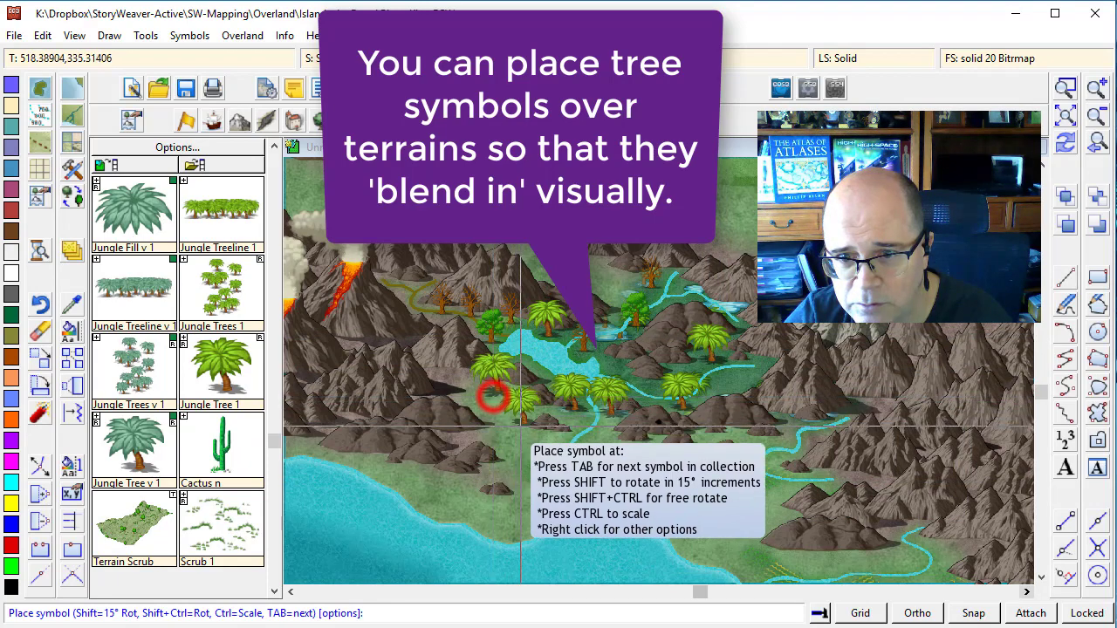
click(575, 426)
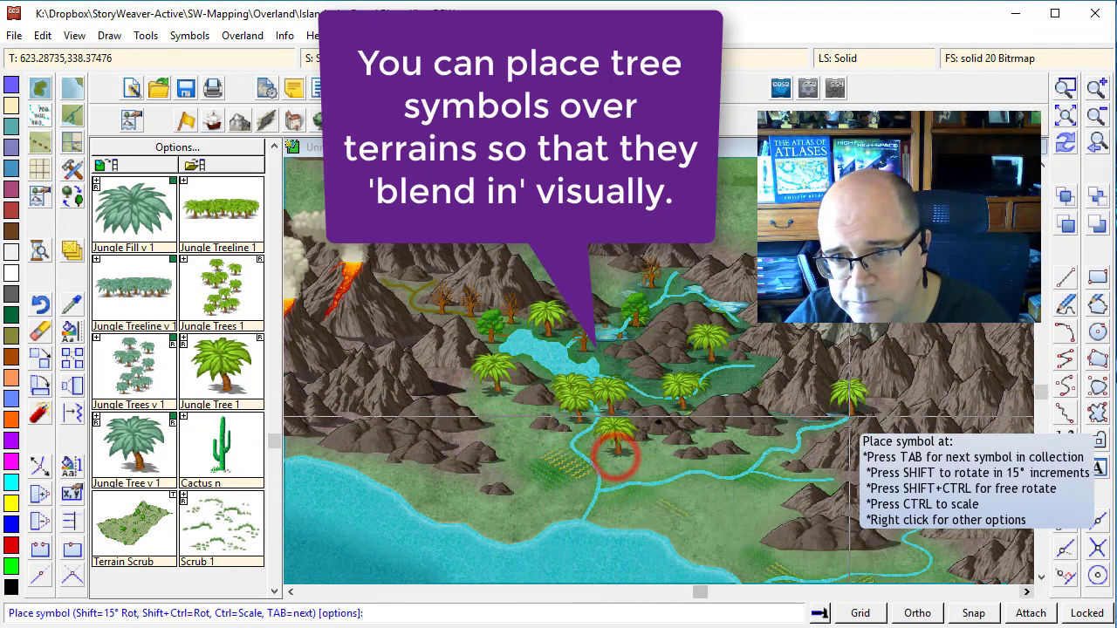
click(737, 383)
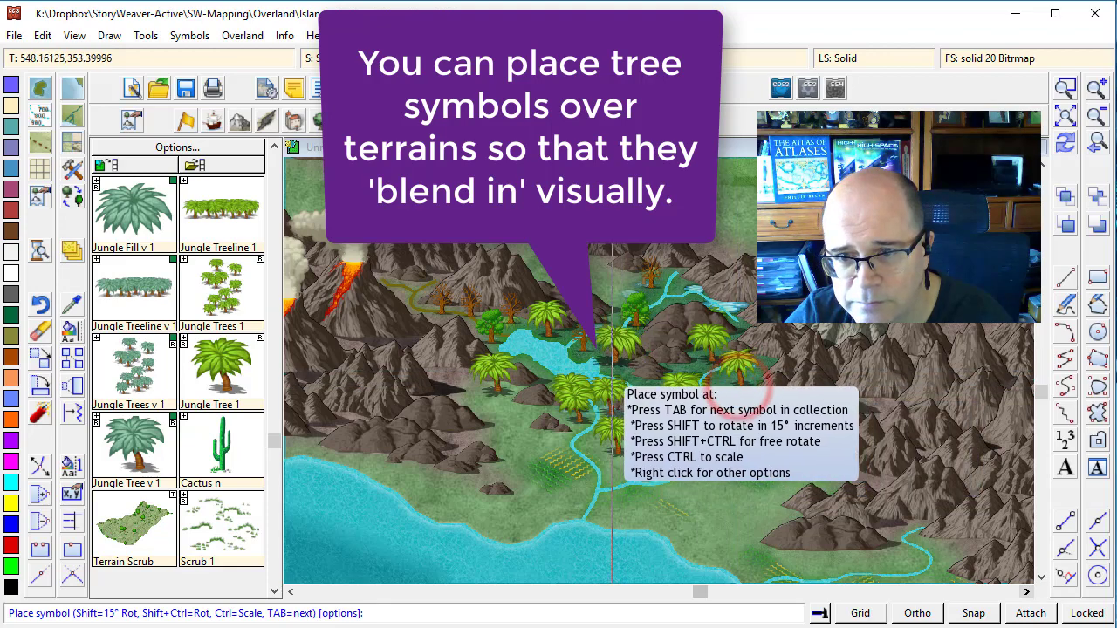
click(508, 424)
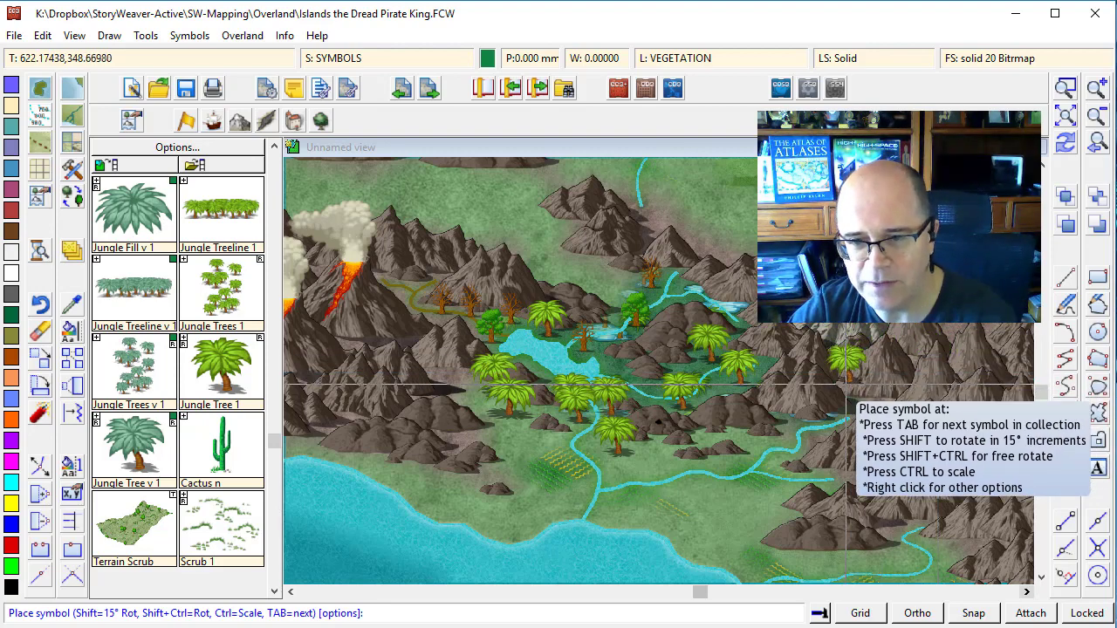
click(609, 375)
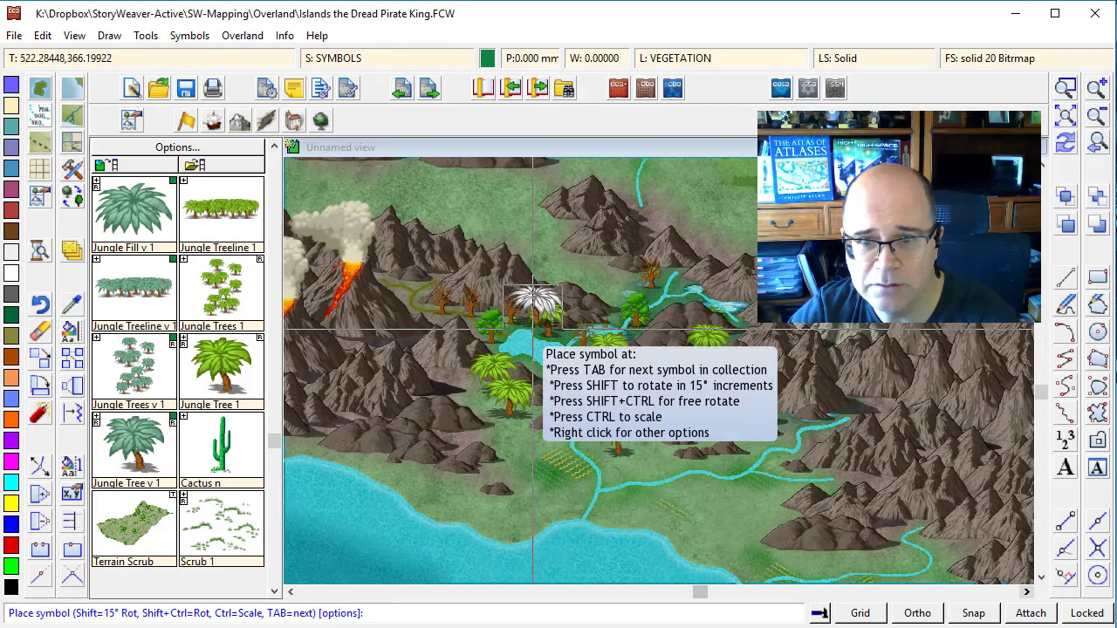
- Mix Jungle Tree v 1 palms among the lake and swamp palms and add one by the river to the southeast
click(514, 444)
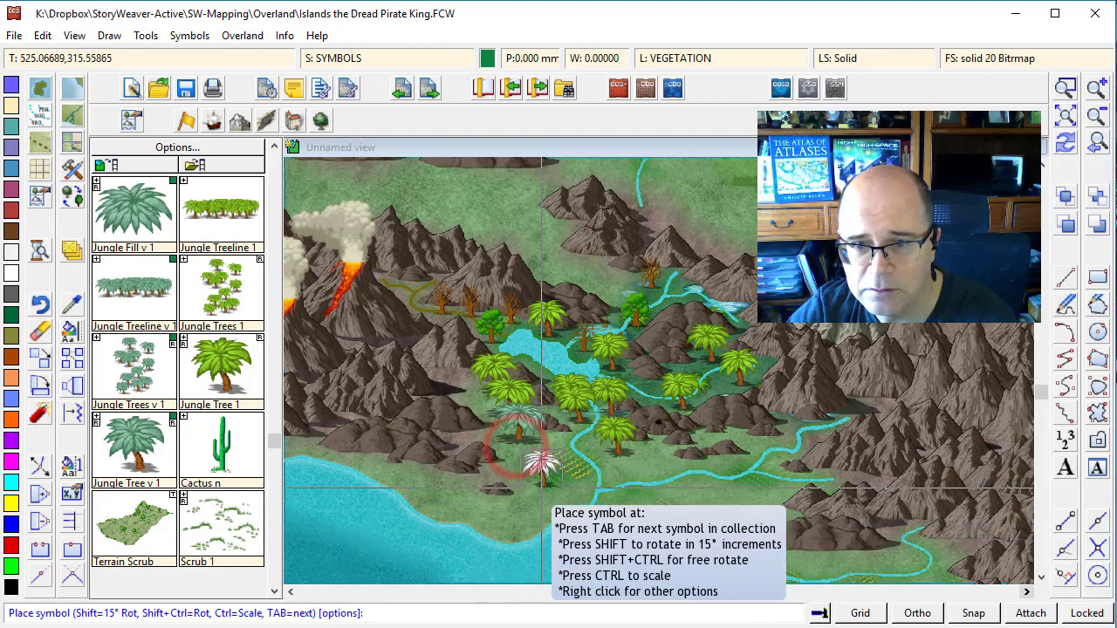
click(578, 354)
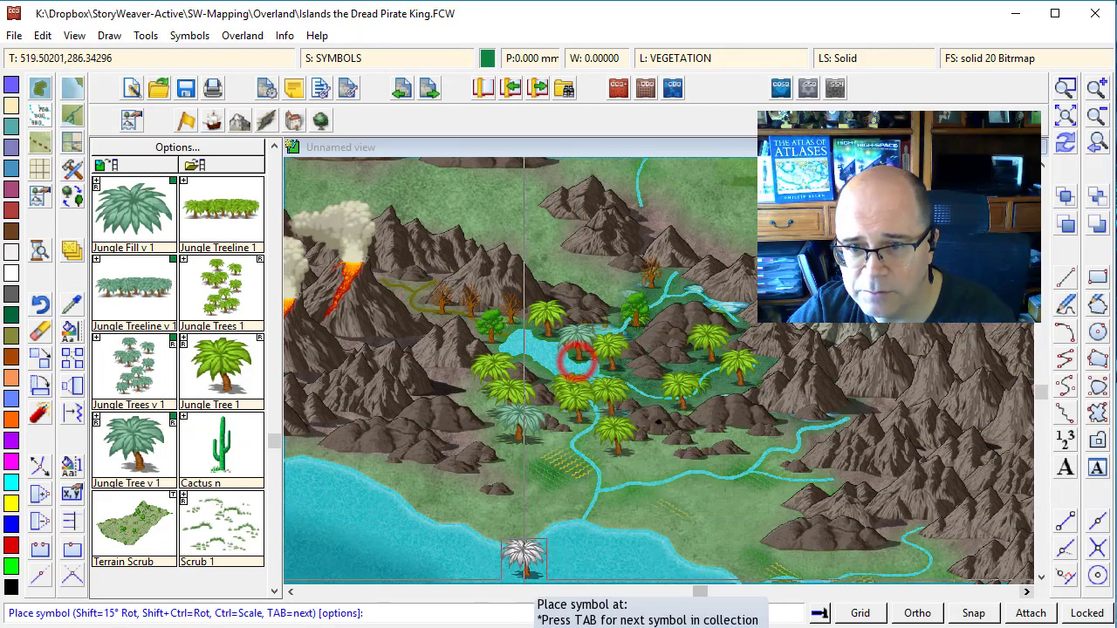
click(719, 391)
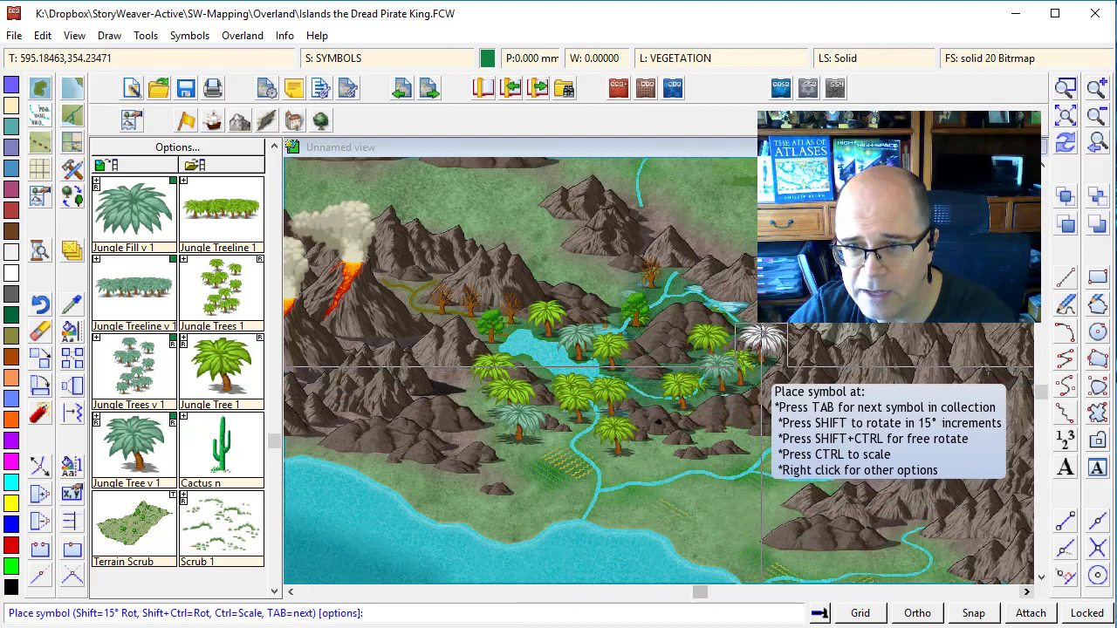
click(777, 496)
- Place Scrub 1 symbols on the green plain east of the river, north of the mountain topped by a tower
scroll(194, 377, down, 2)
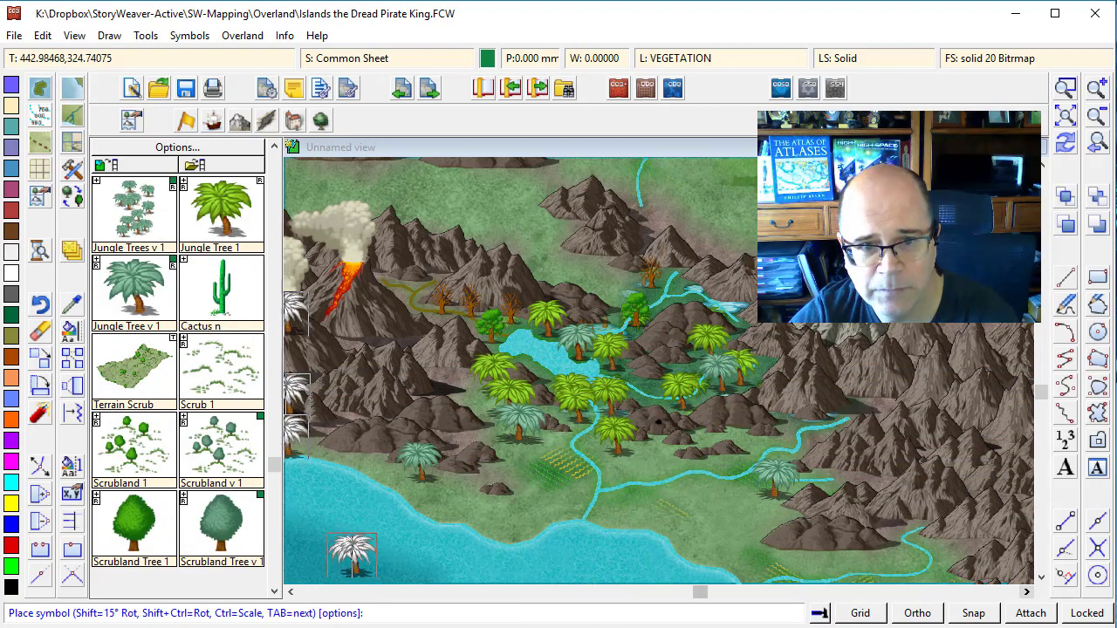
click(208, 373)
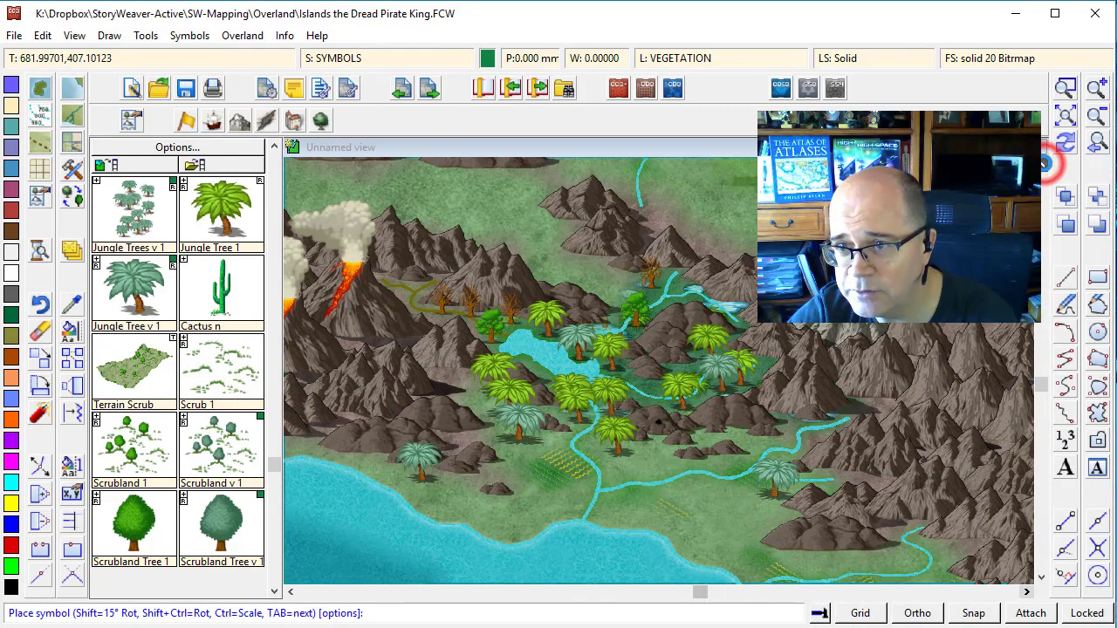
click(1044, 163)
click(1043, 162)
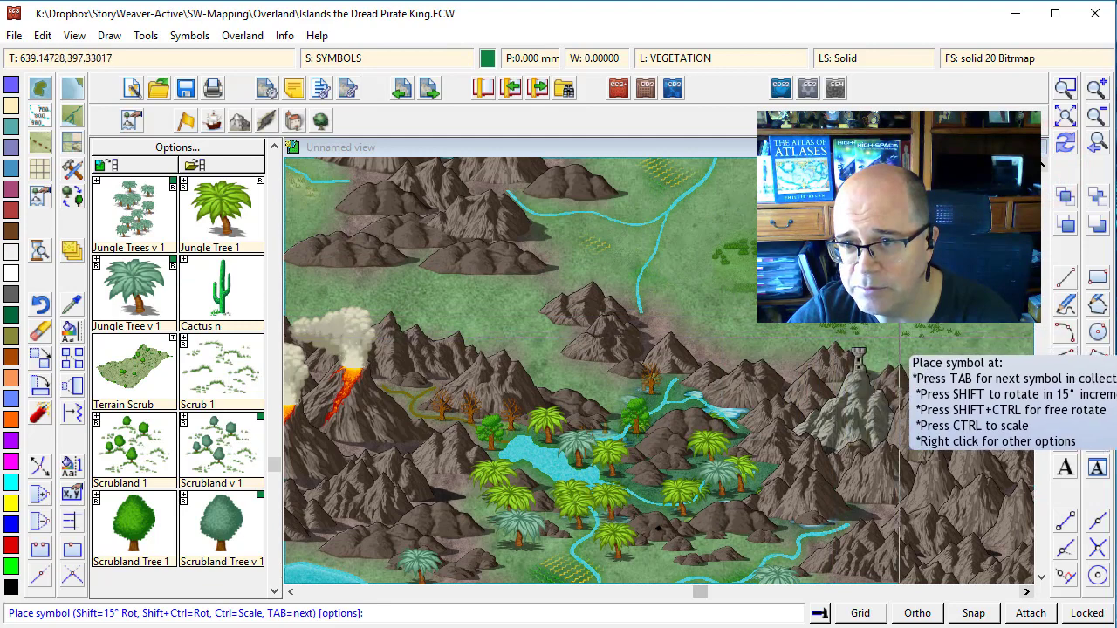
click(922, 339)
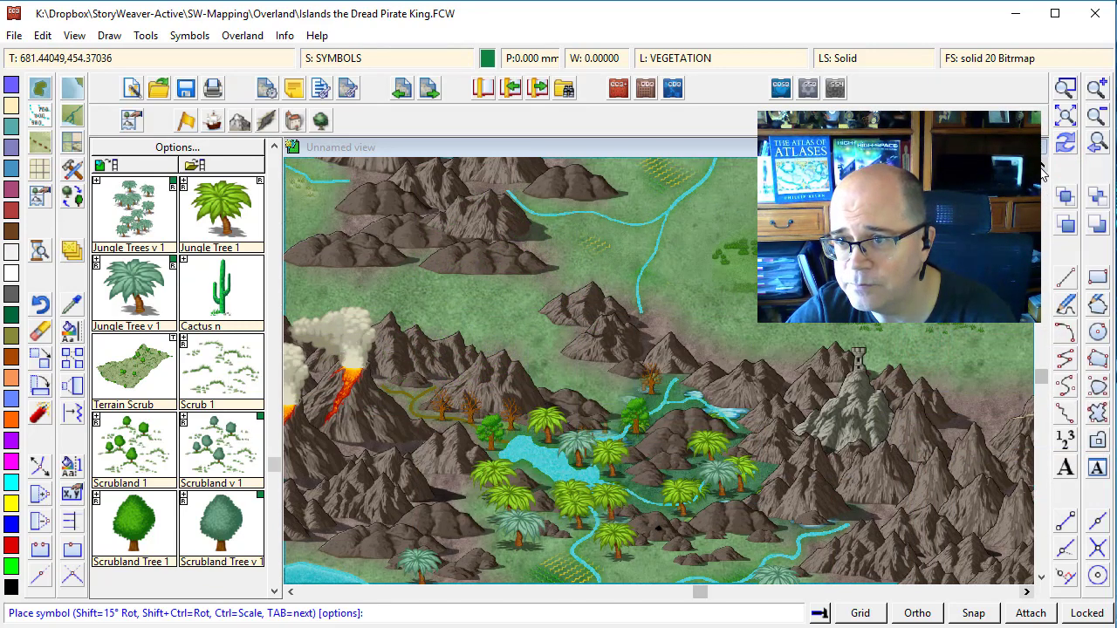
click(1043, 162)
click(1043, 163)
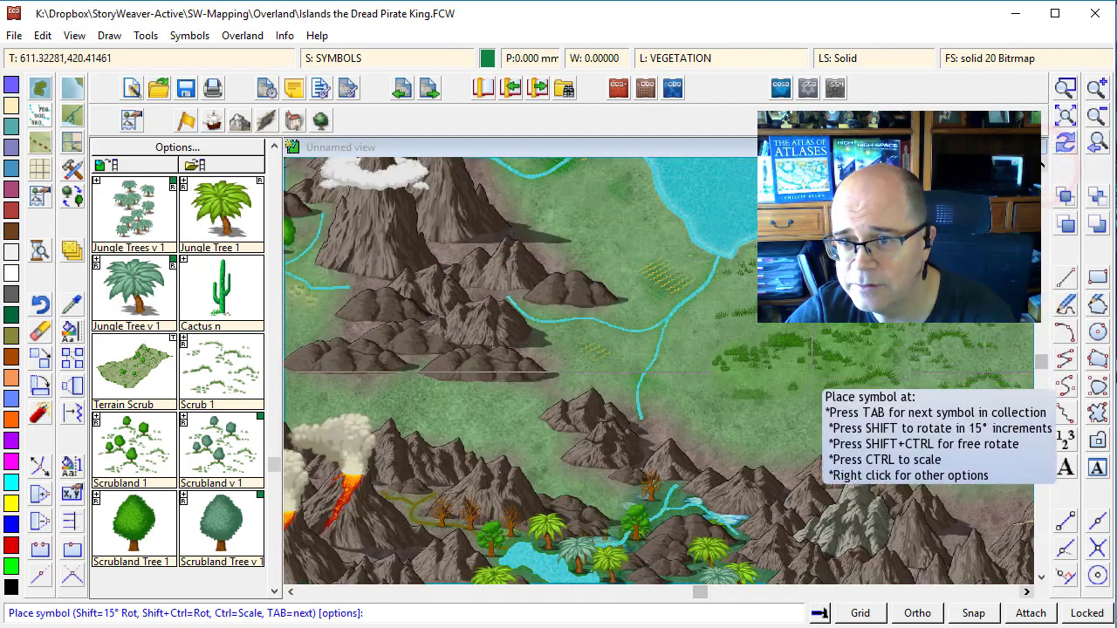
click(813, 373)
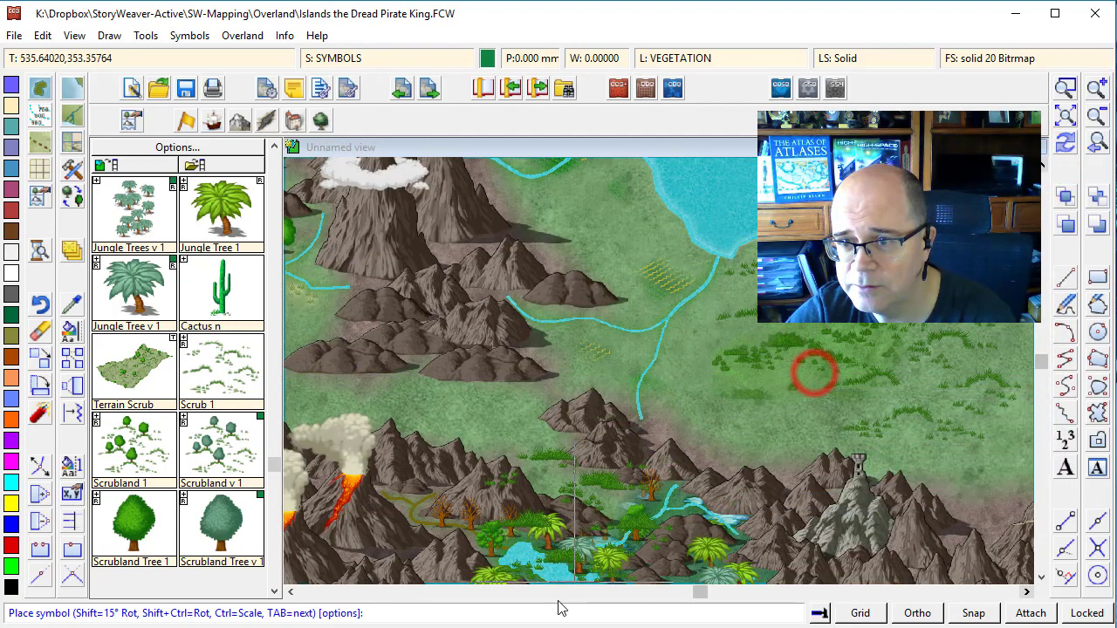
- Show the middle of the main island and place a Scrubland 1 symbol at the plain's eastern coastal end
click(1061, 121)
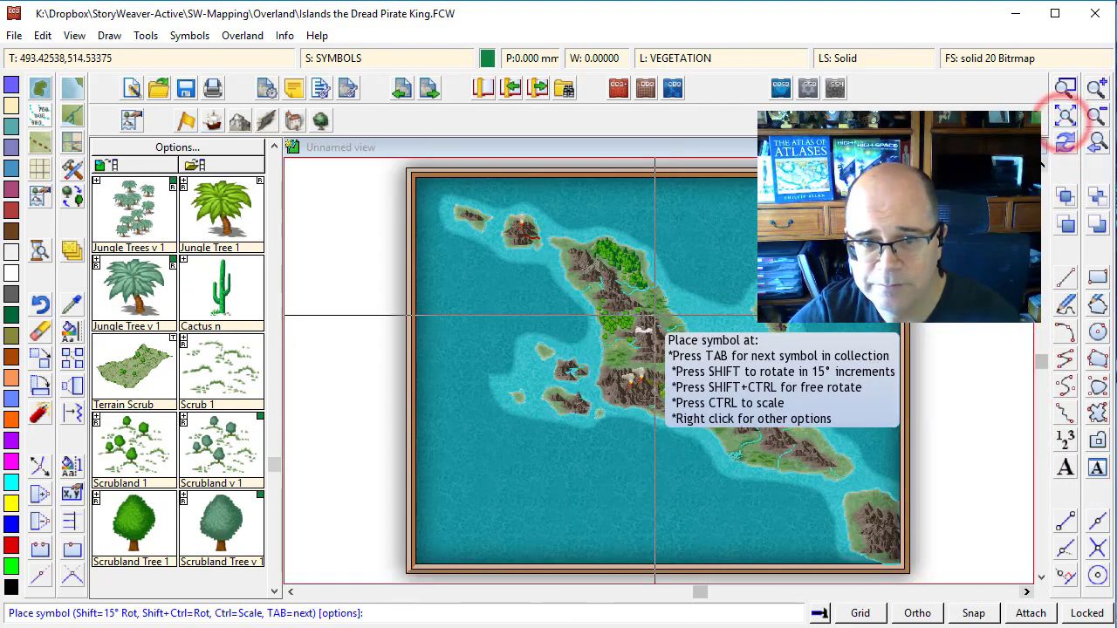
click(1065, 88)
click(567, 257)
click(806, 451)
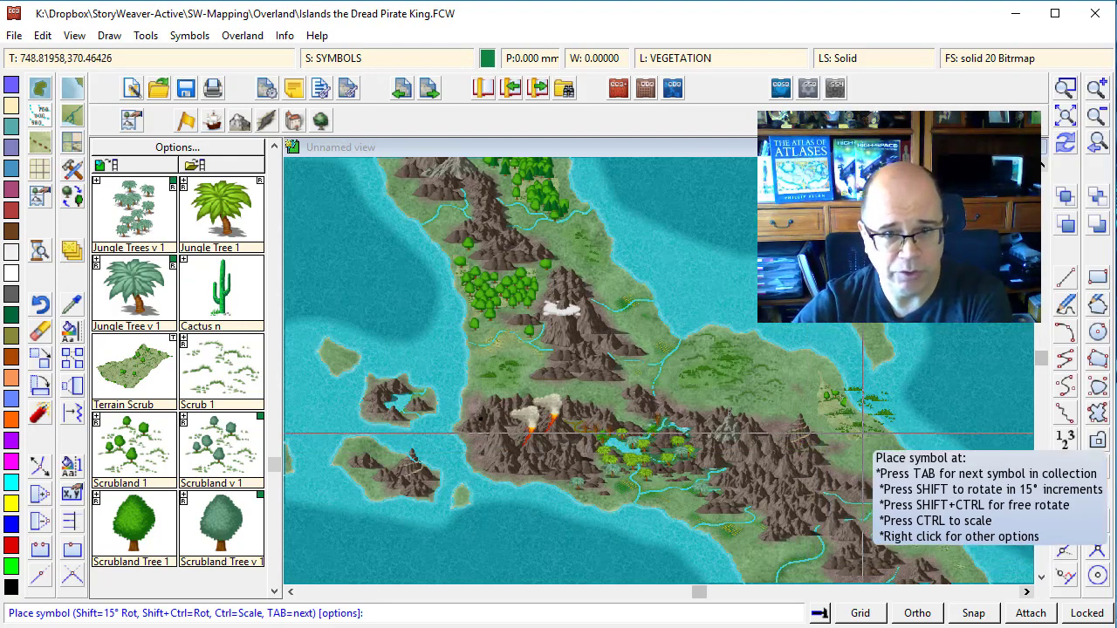
- Place a Decid Trees 3 cluster and a single Decid Tree 1 beside the river on the scrub plain's western edge
click(279, 160)
click(279, 160)
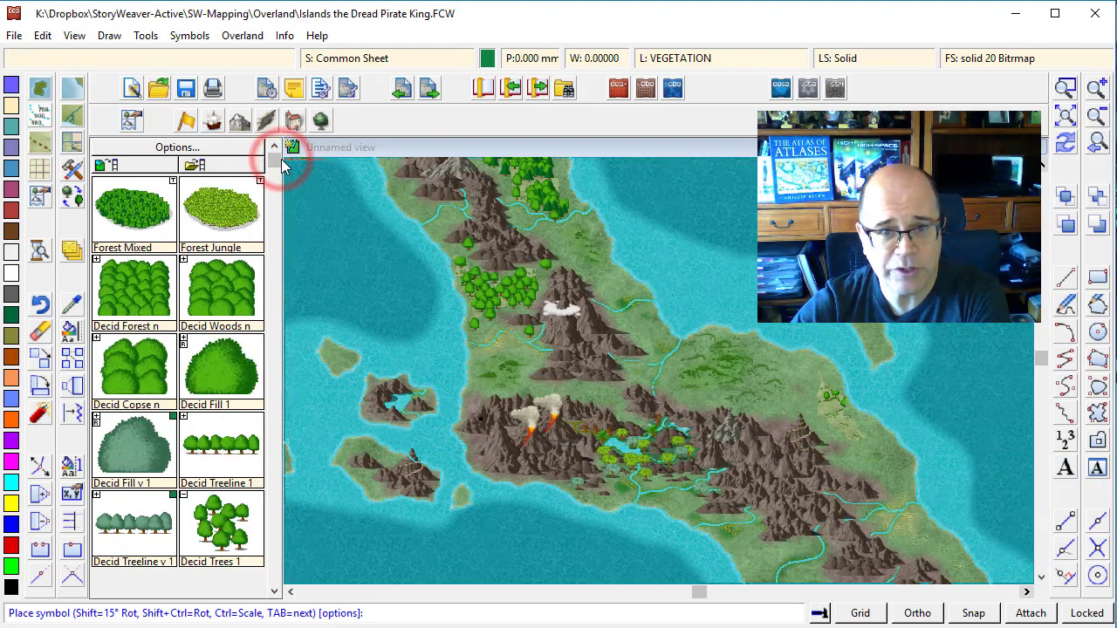
click(279, 161)
click(274, 569)
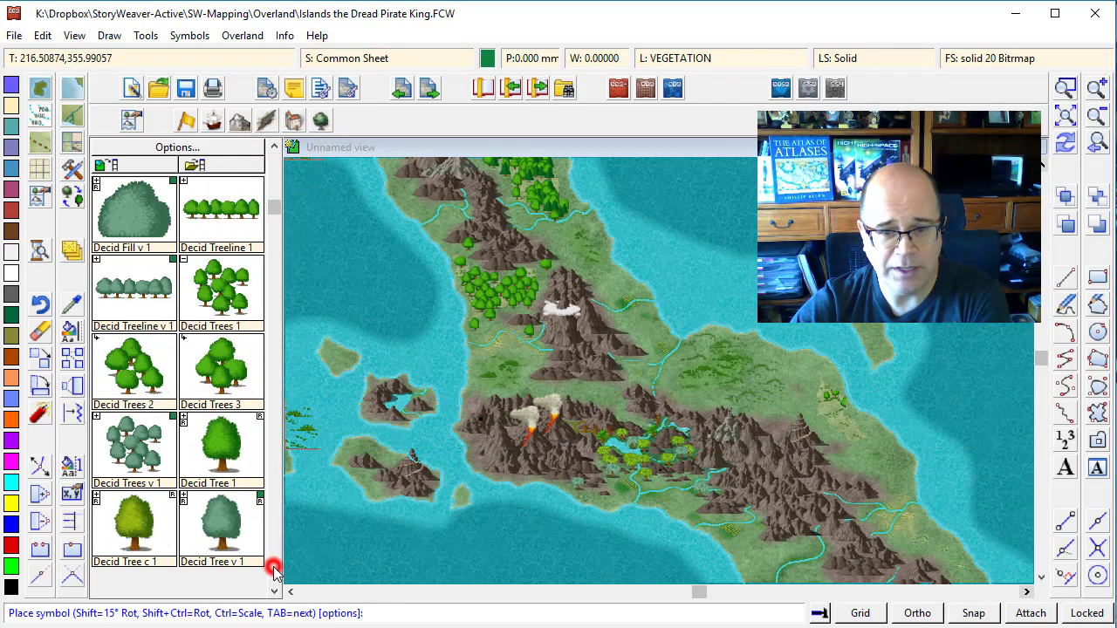
click(222, 377)
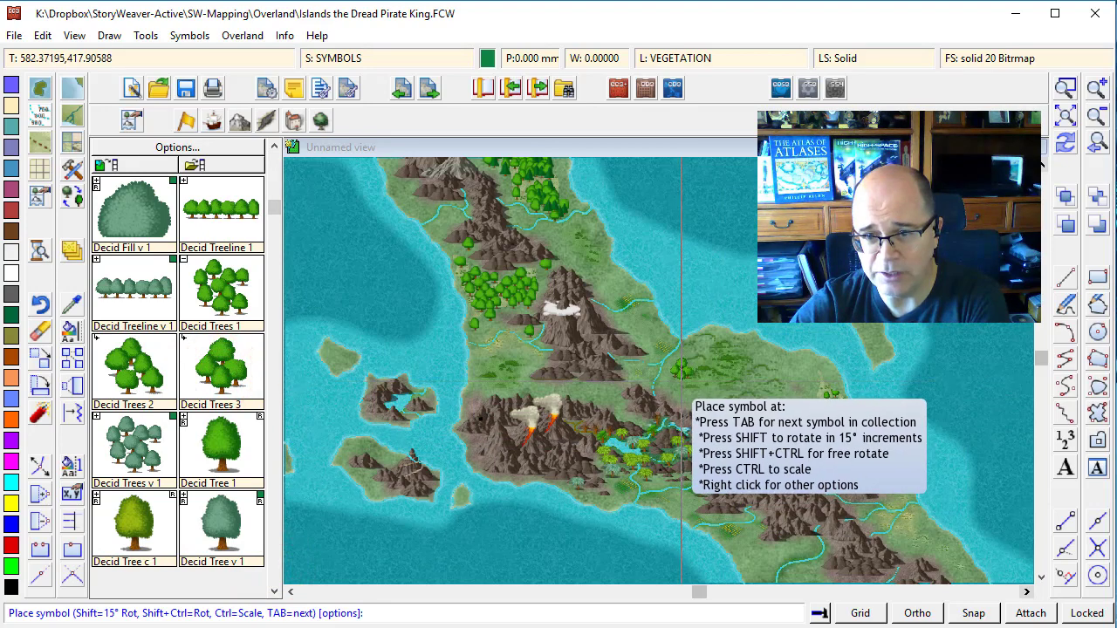
click(675, 384)
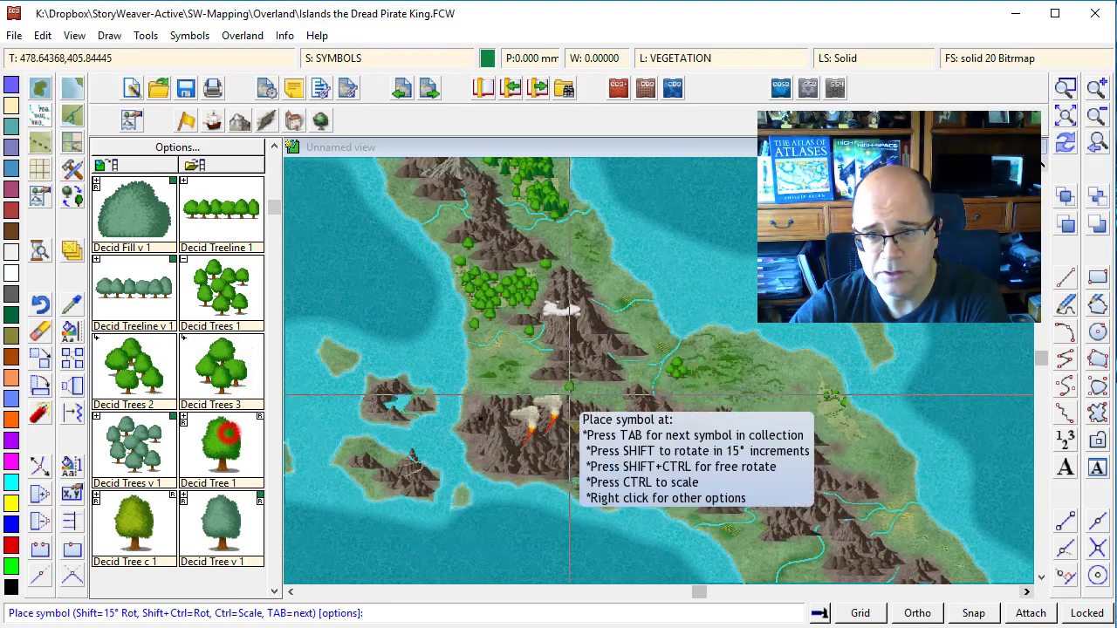
click(222, 440)
click(670, 387)
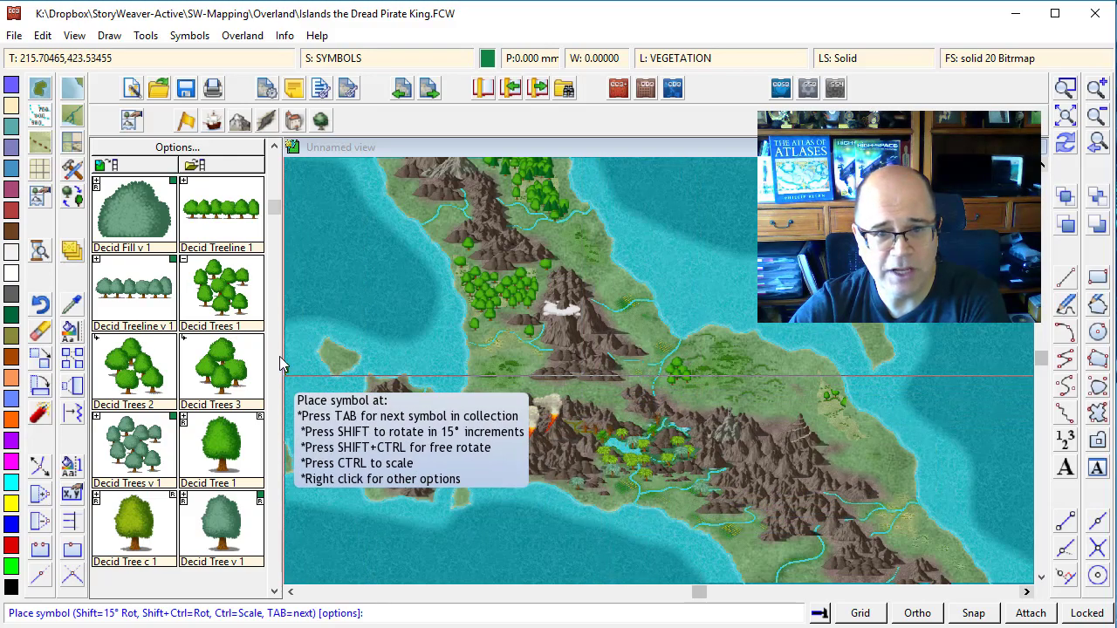
- Place a Decid Trees 1 grove over the scrubland at the plain's eastern coastal end
click(206, 279)
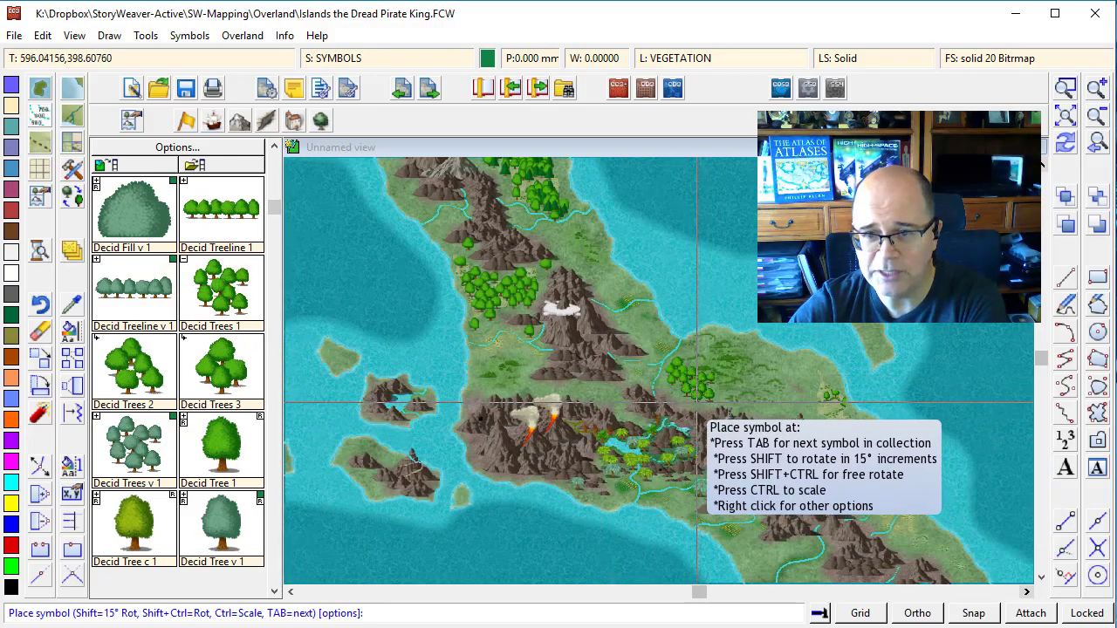
click(208, 260)
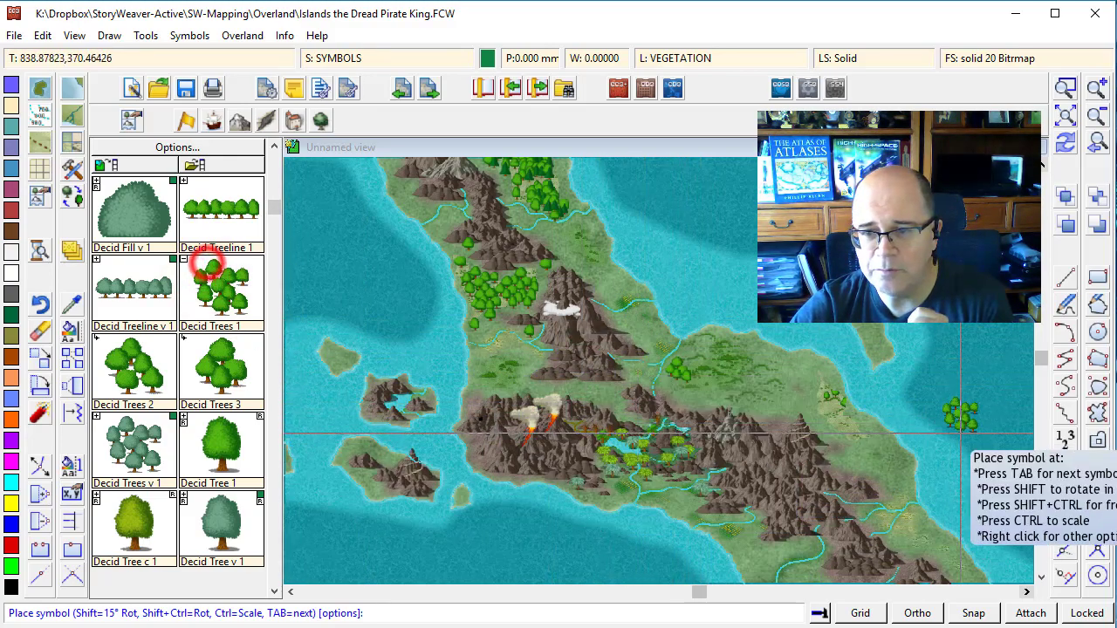
click(826, 403)
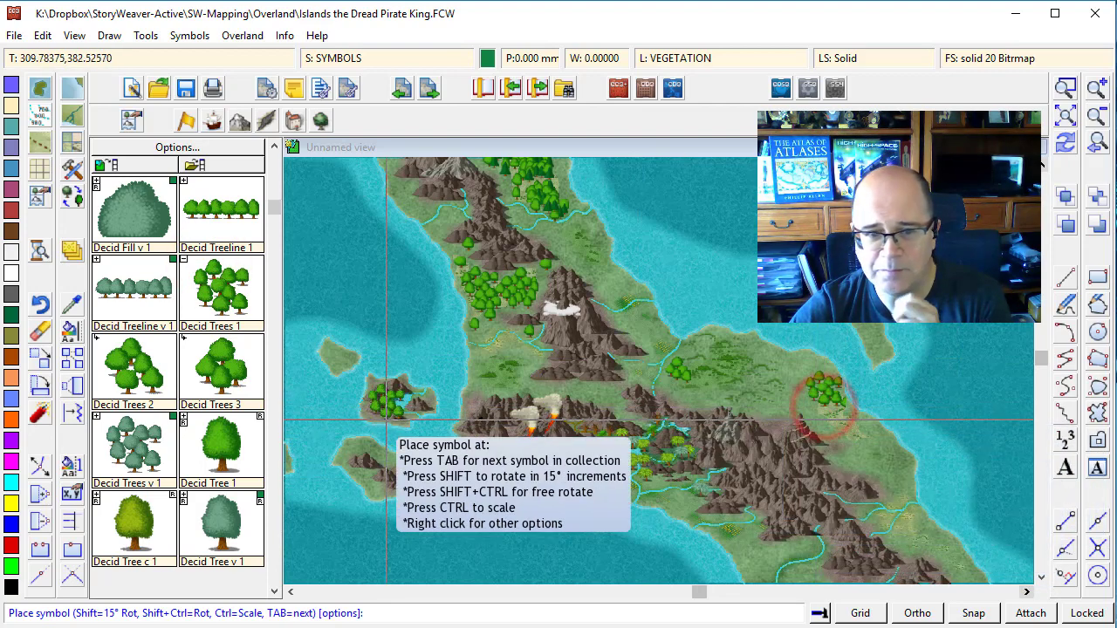
- Scatter single Decid Tree v 1 symbols west and southeast of the eastern grove, along the edge of the mountains
click(271, 570)
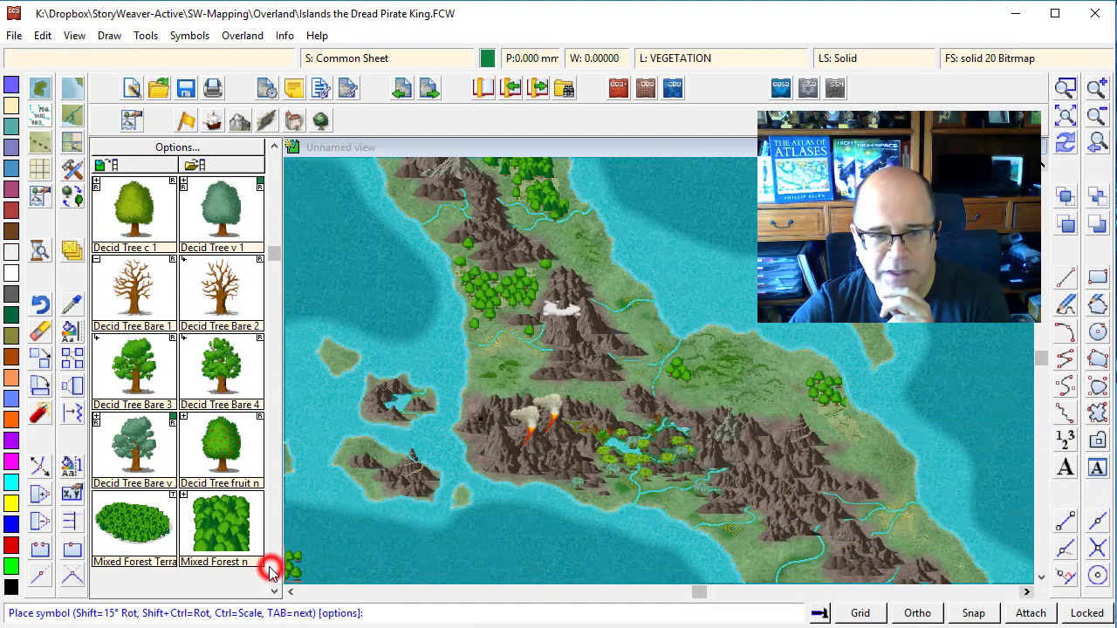
click(218, 215)
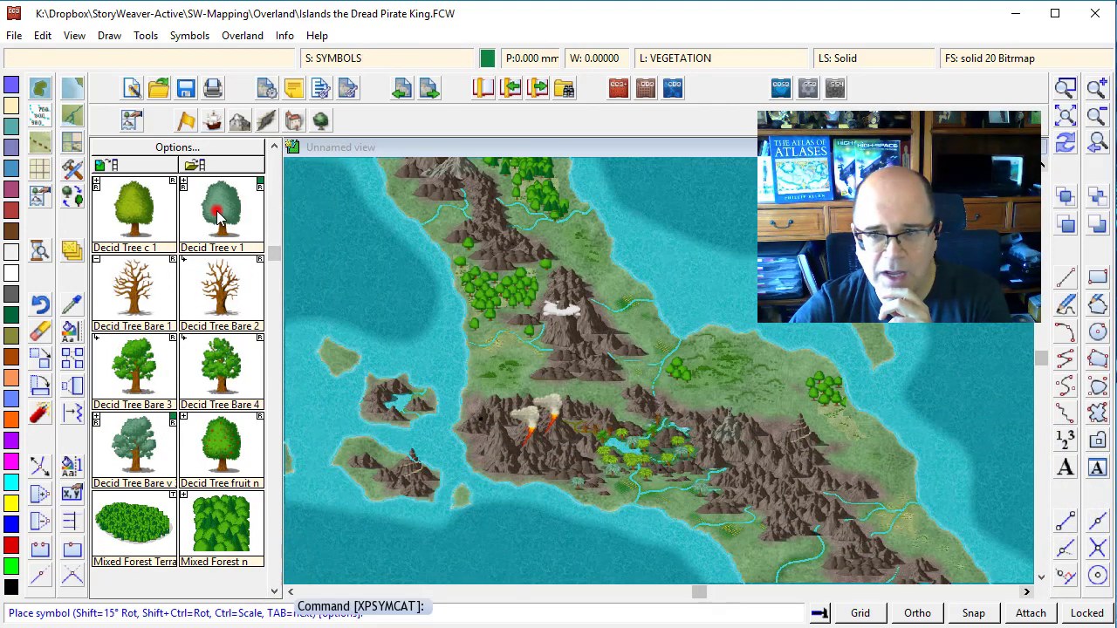
click(805, 400)
click(777, 384)
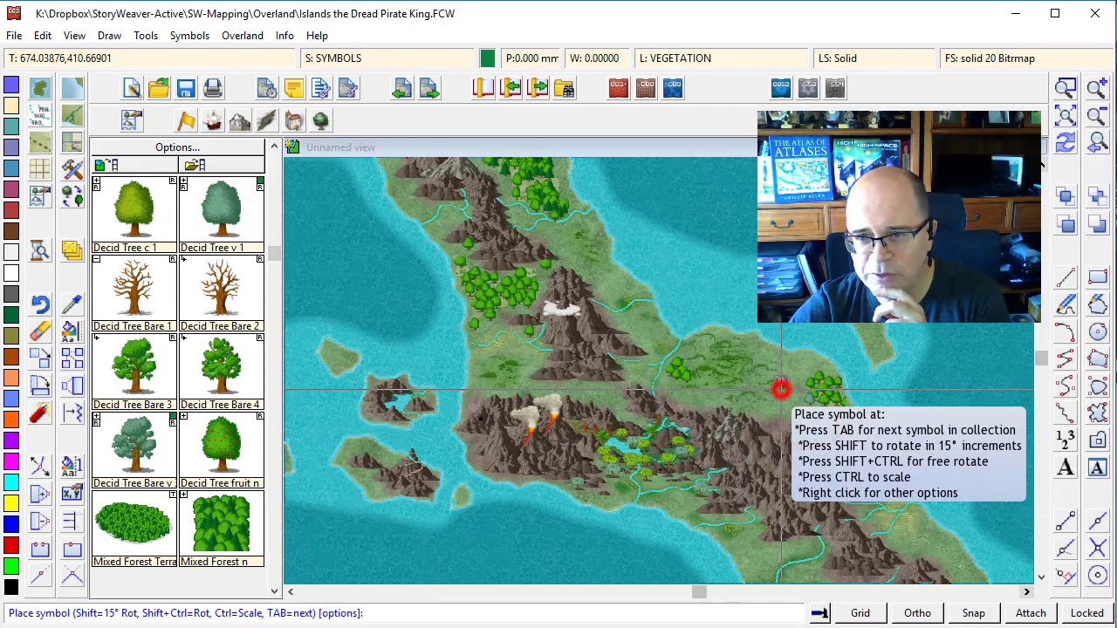
click(765, 416)
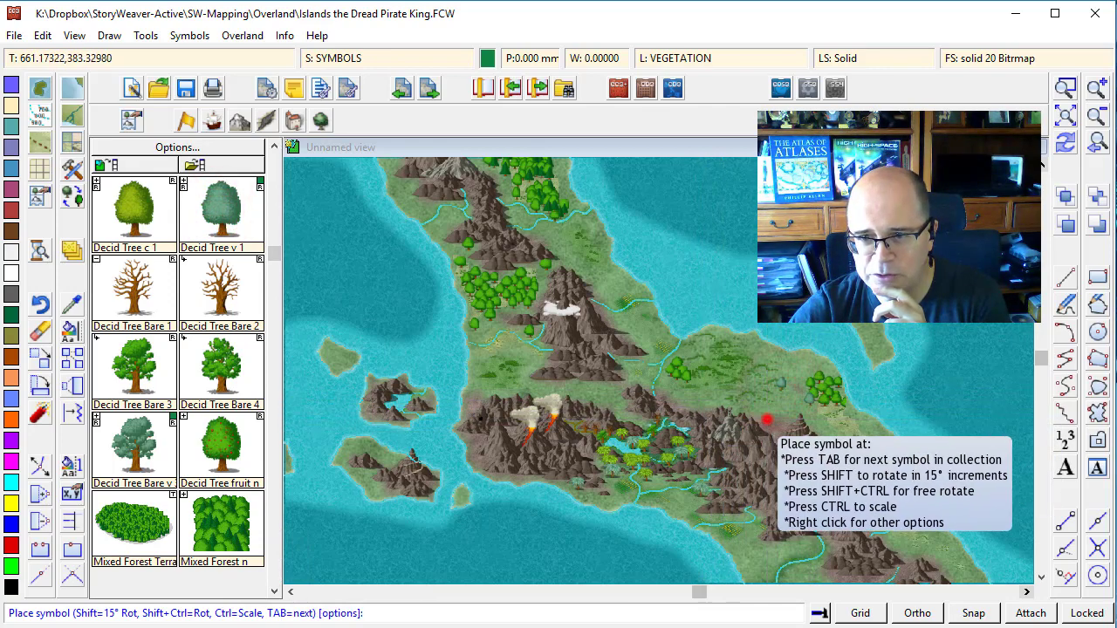
click(855, 424)
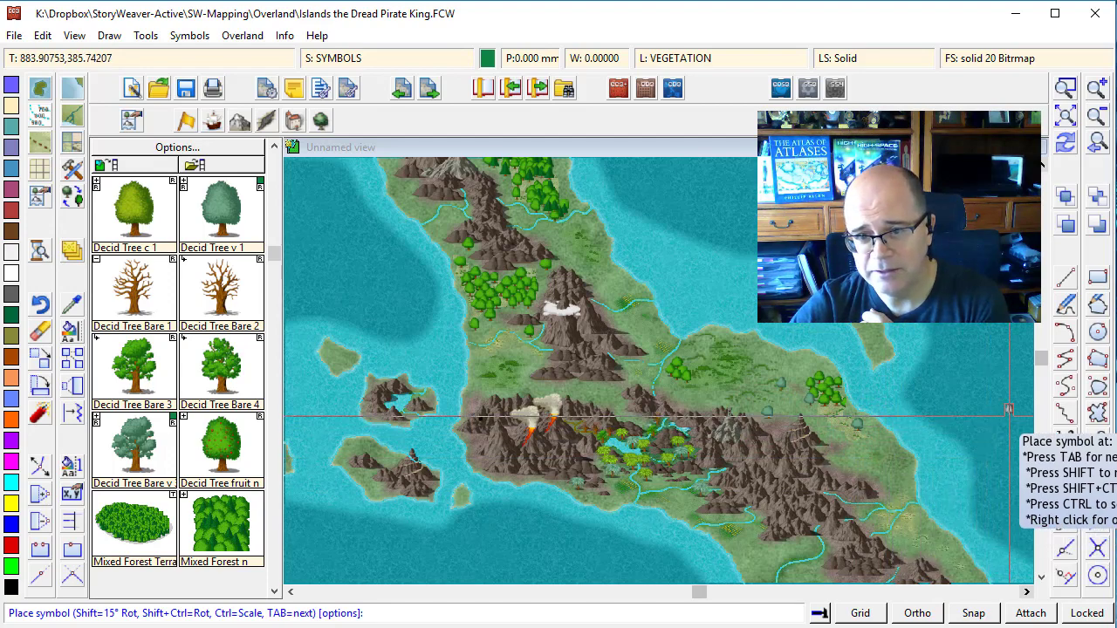